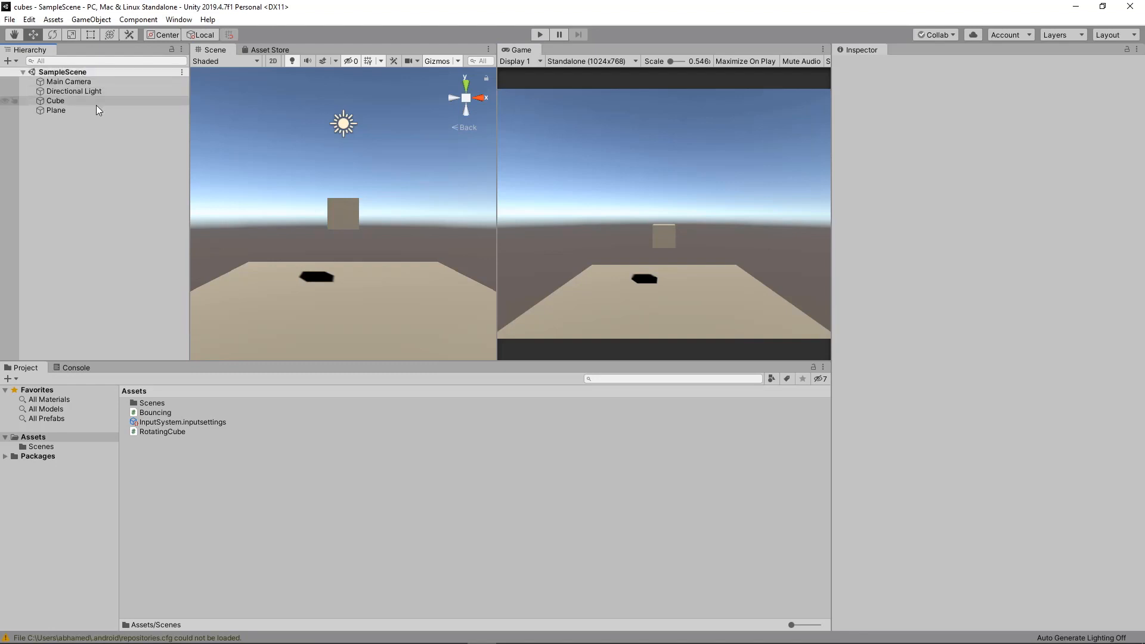
Check the contents of the project's Scenes folder and return to the main Assets folder.
left_click(42, 447)
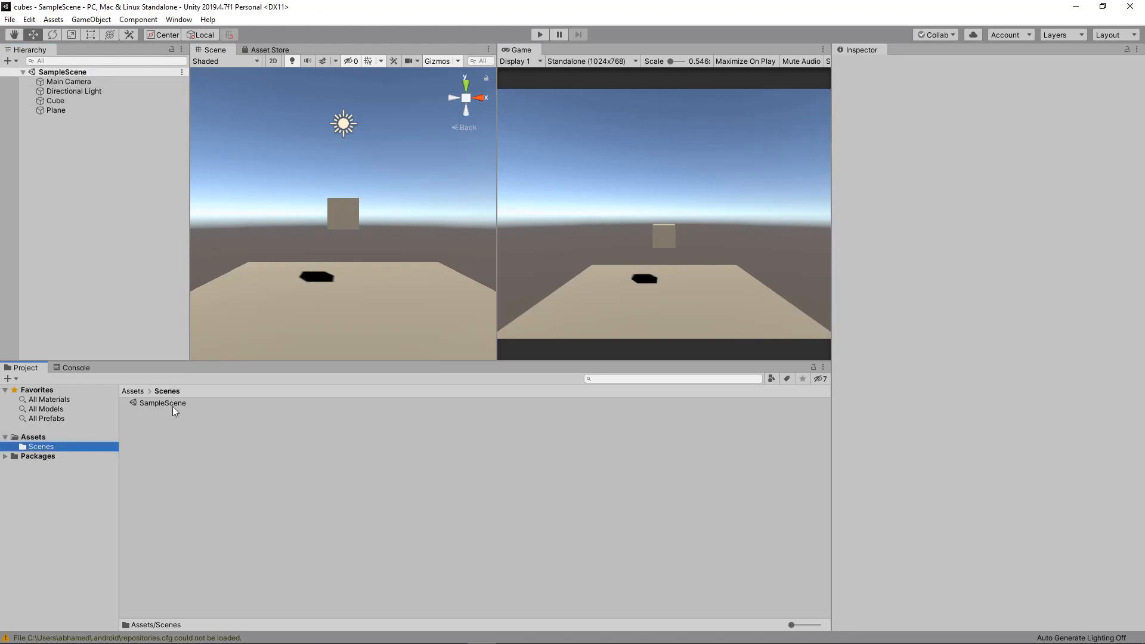
left_click(33, 437)
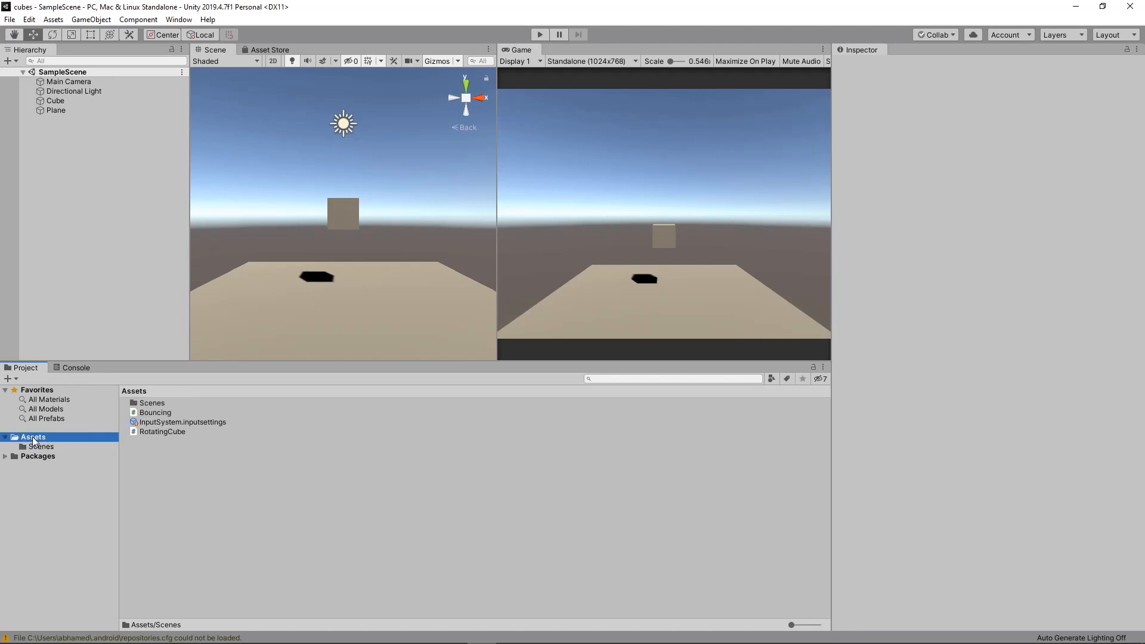
left_click(91, 186)
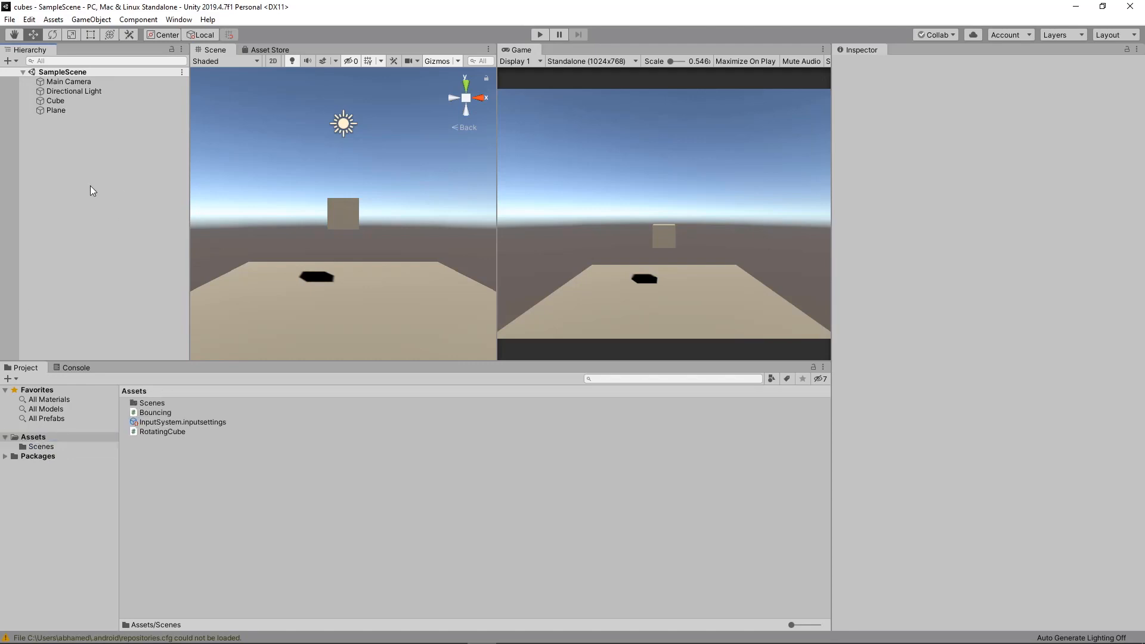
Open the Build Settings and add the currently open SampleScene to the scenes in the build.
left_click(10, 21)
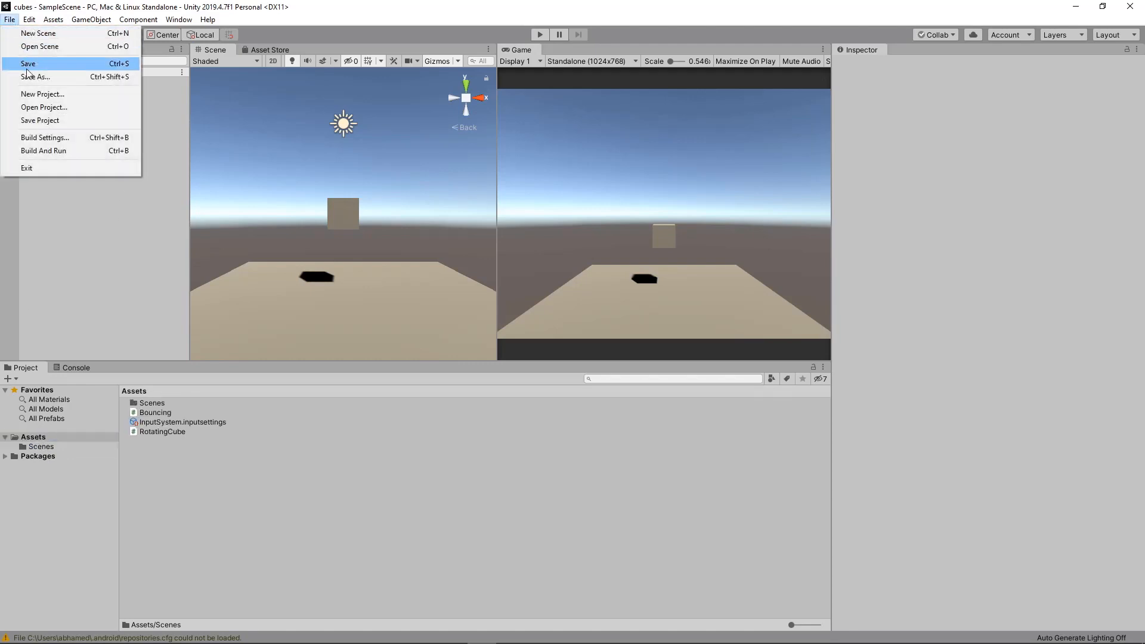
left_click(43, 138)
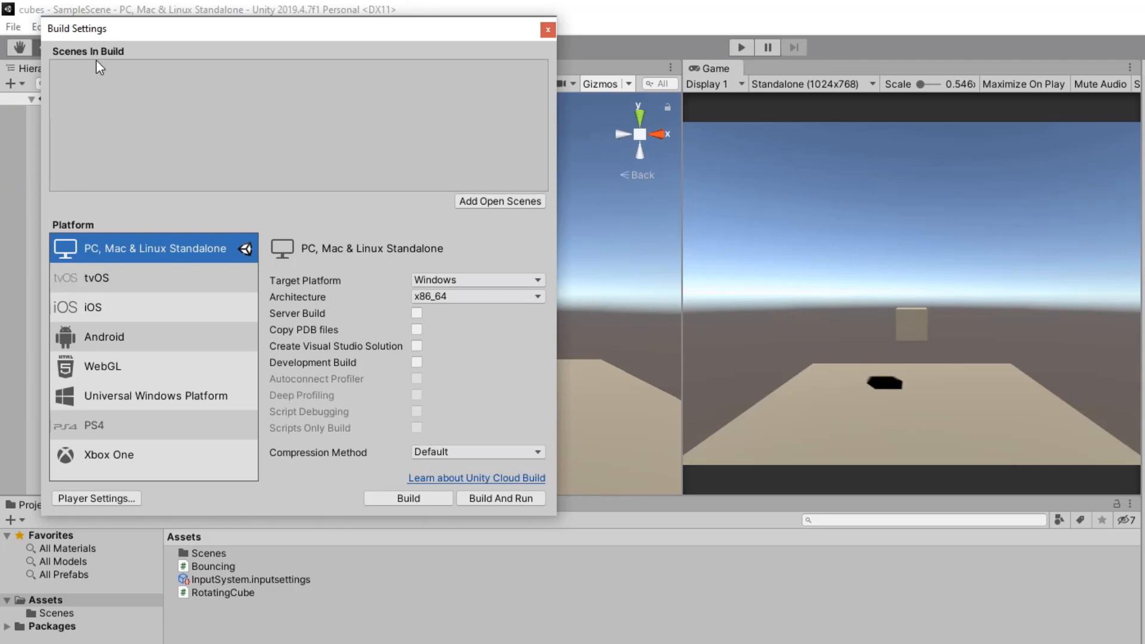
left_click(499, 201)
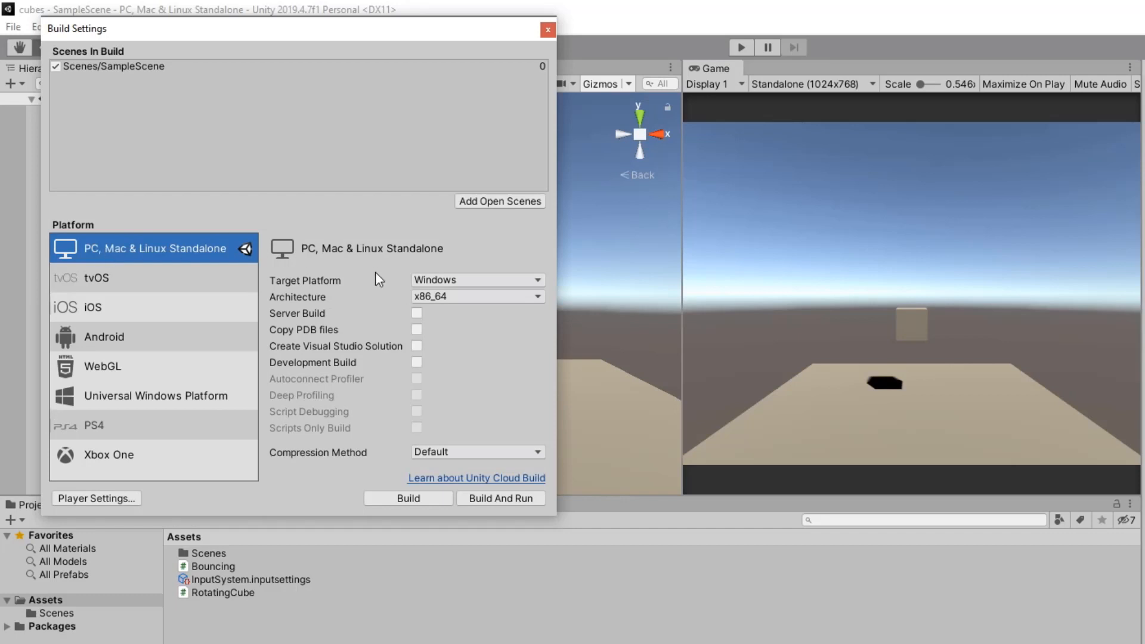
Review the target platform, architecture and compression method options for the PC, Mac & Linux Standalone build.
left_click(498, 281)
left_click(497, 281)
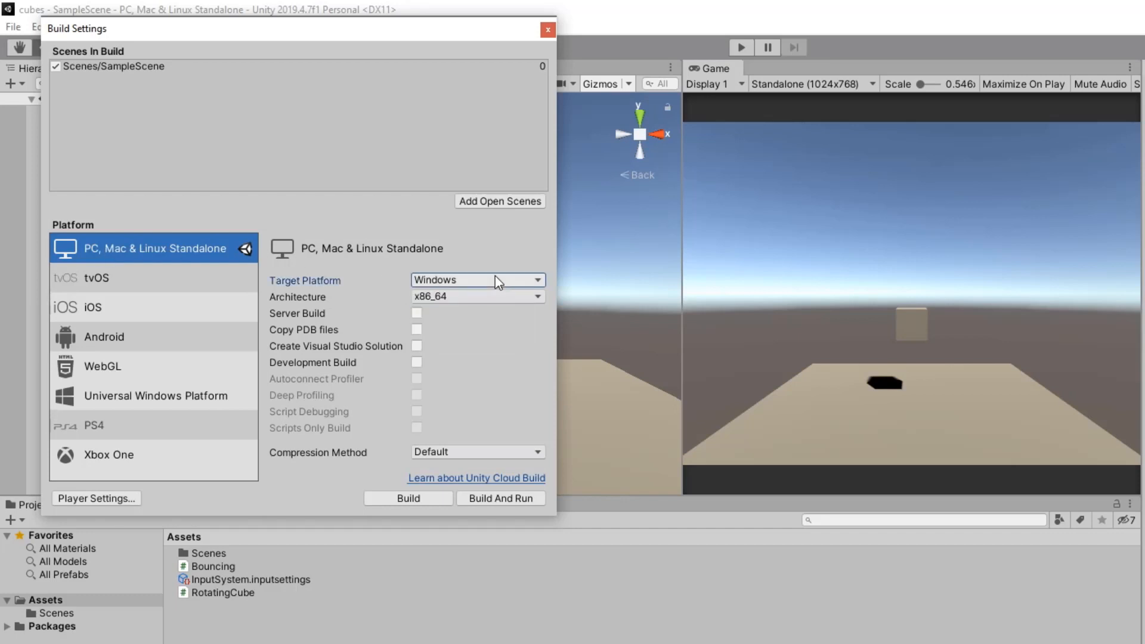
left_click(477, 299)
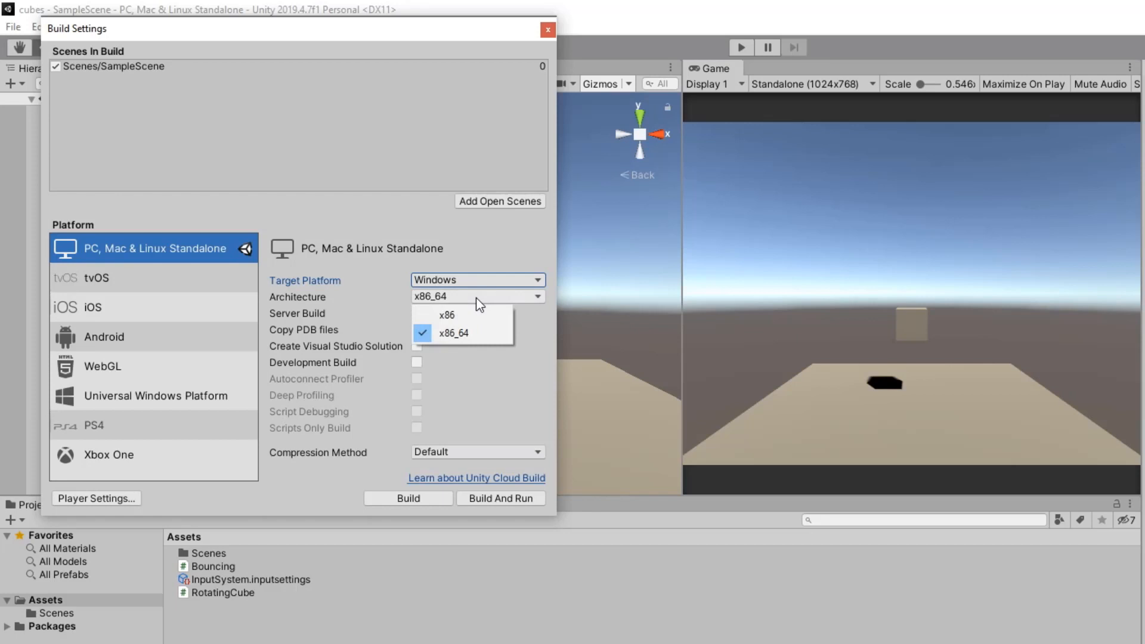
left_click(484, 258)
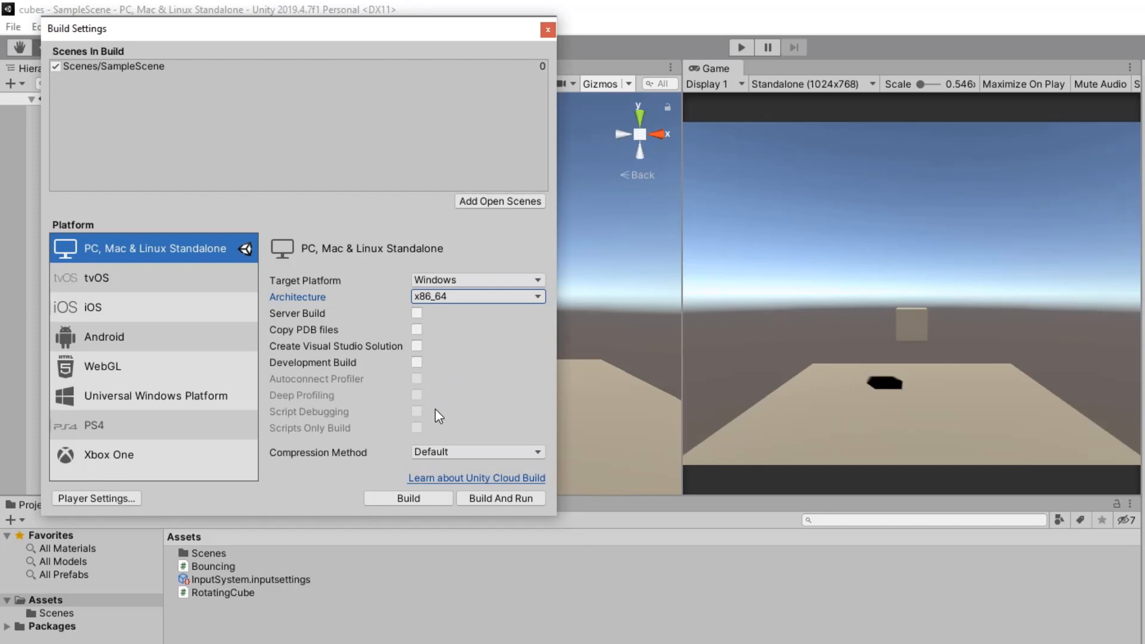
left_click(432, 454)
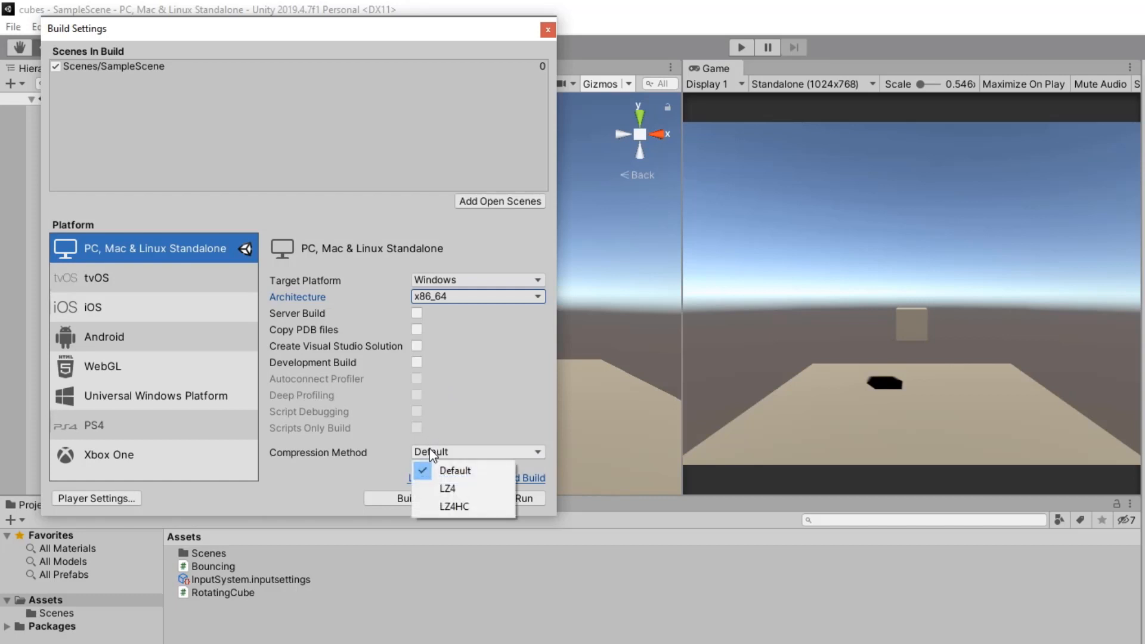
left_click(432, 453)
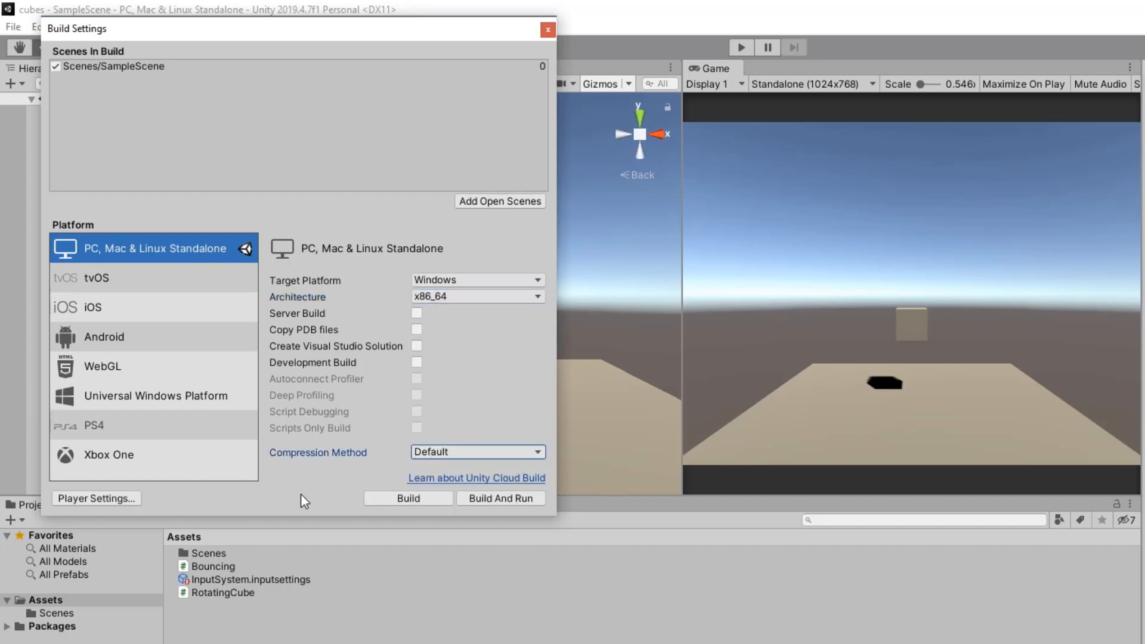
Review the build options for tvOS, iOS, WebGL and Android, and return to PC, Mac & Linux Standalone.
left_click(116, 281)
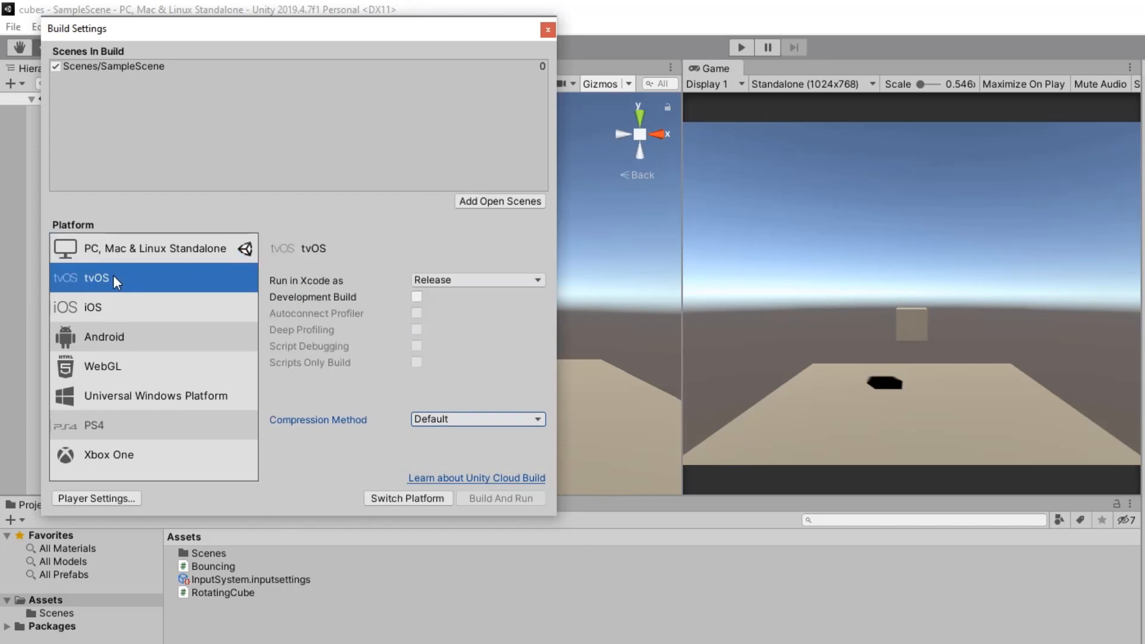
left_click(113, 307)
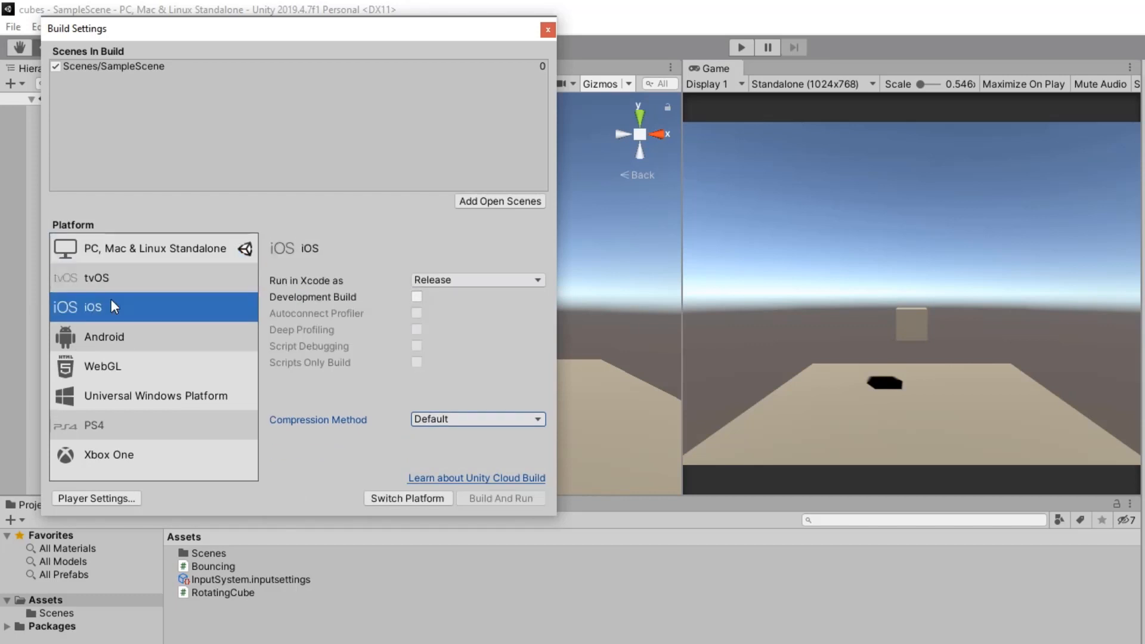
left_click(418, 507)
left_click(147, 374)
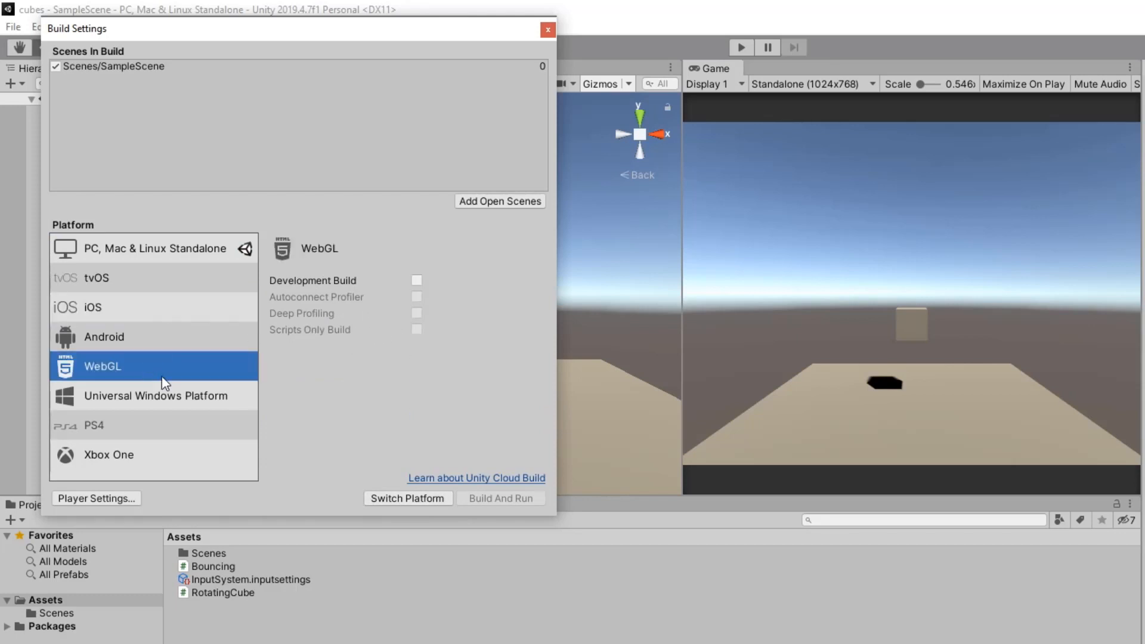
left_click(151, 338)
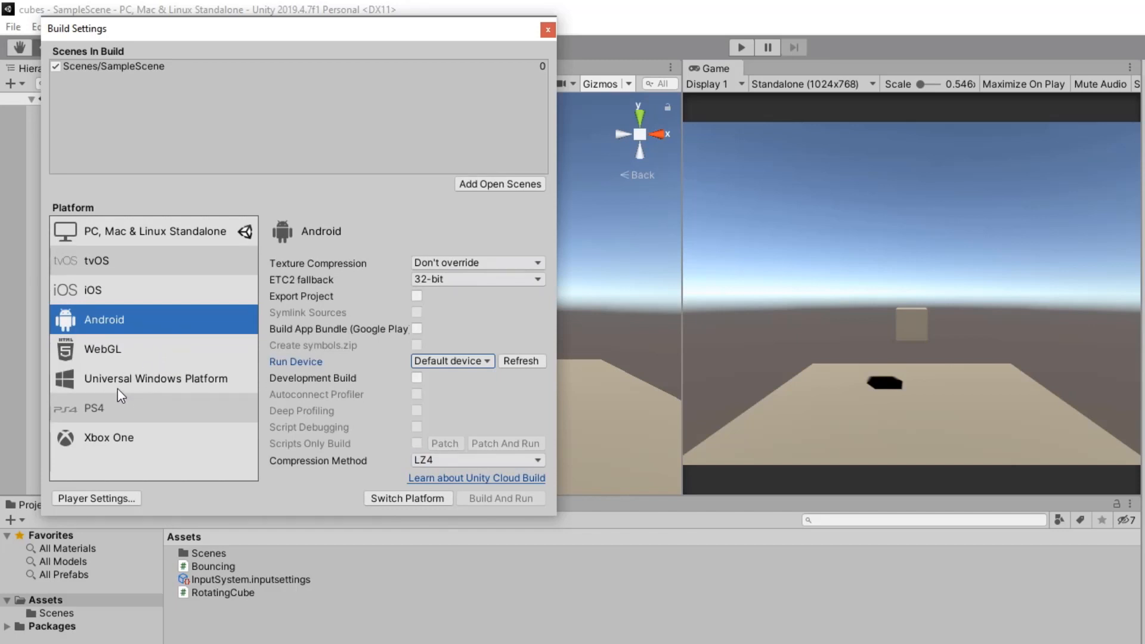
left_click(137, 237)
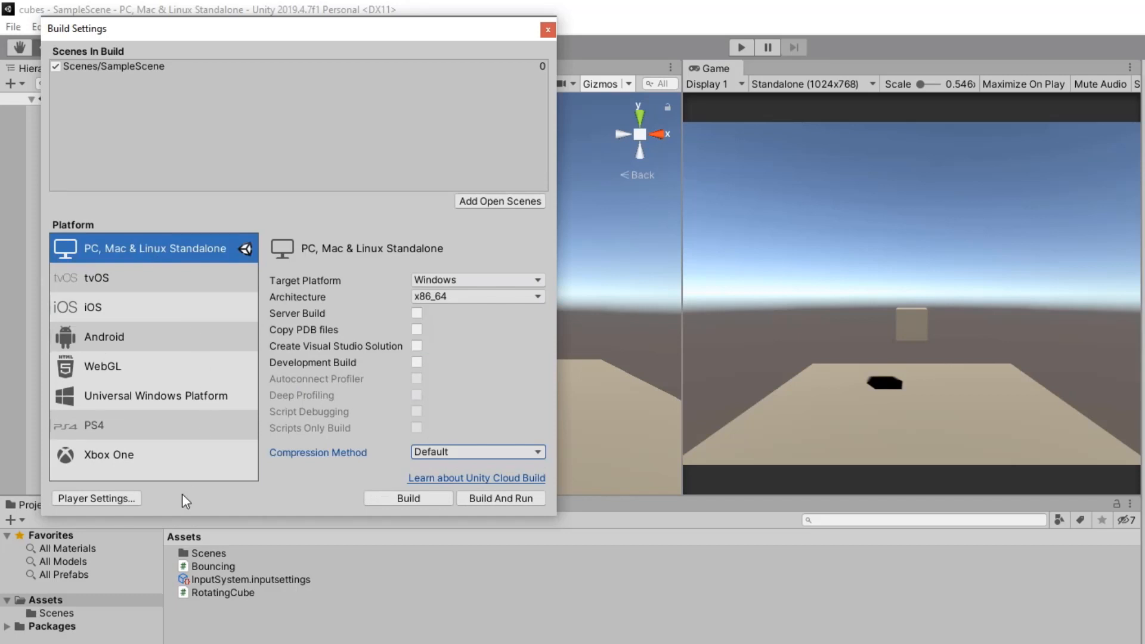
Open the Player settings and examine the icon override options for PC, Mac & Linux Standalone.
left_click(106, 499)
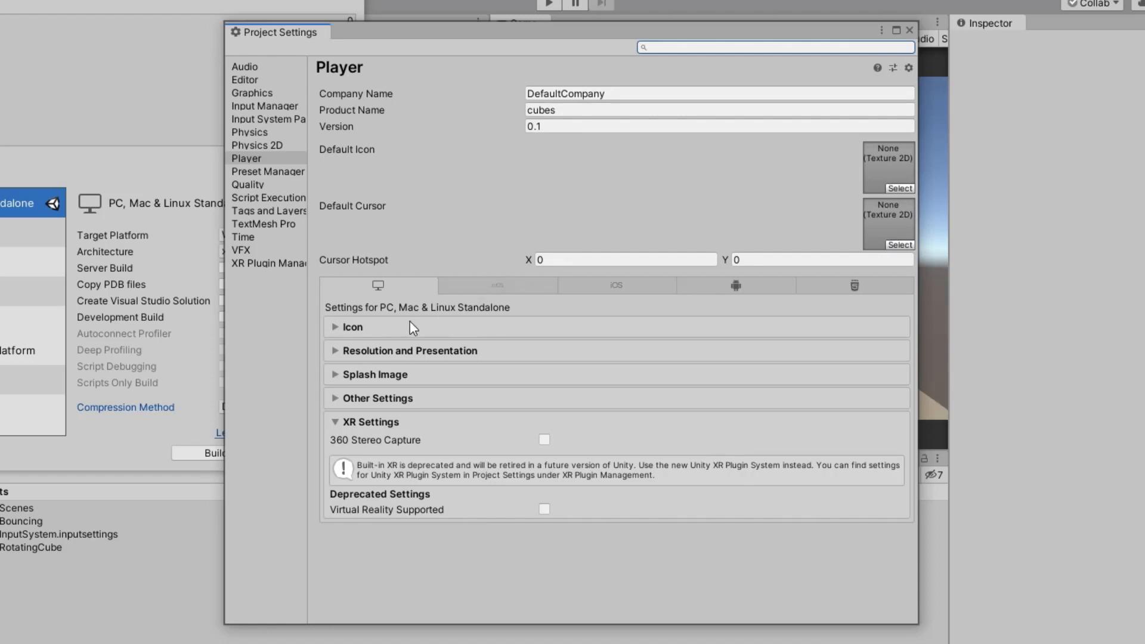
left_click(350, 331)
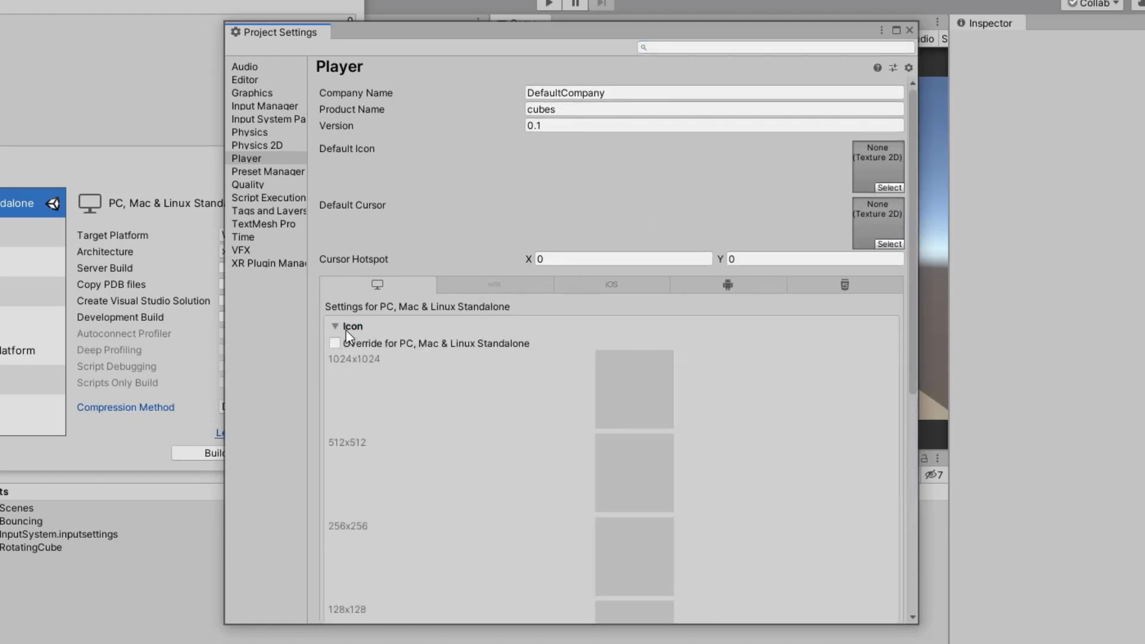
left_click(374, 345)
left_click(374, 345)
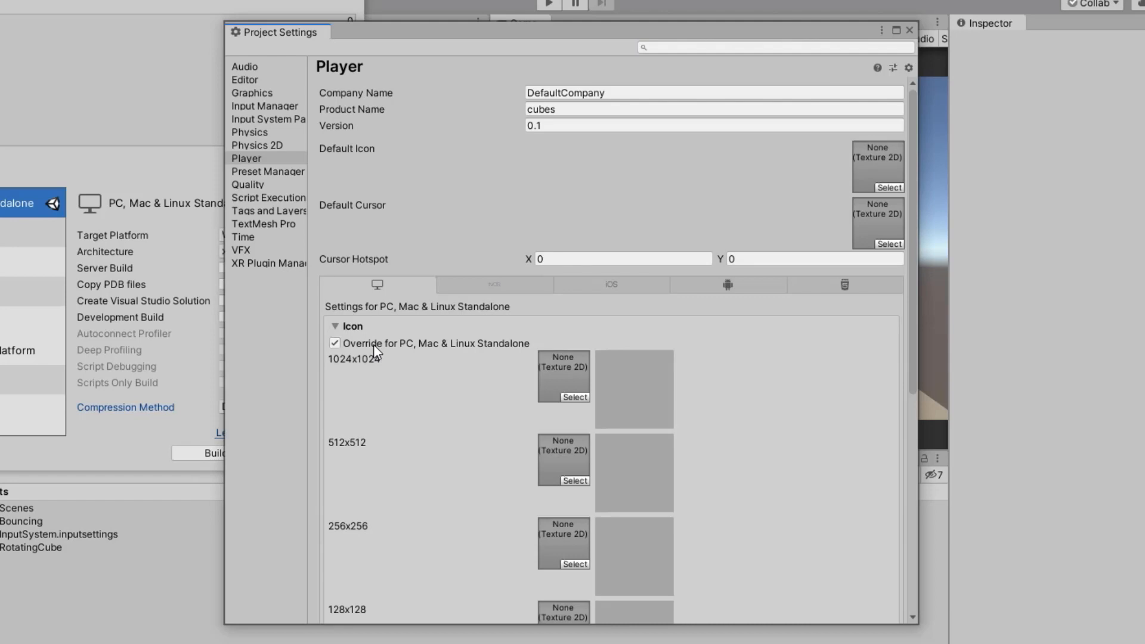
left_click(334, 326)
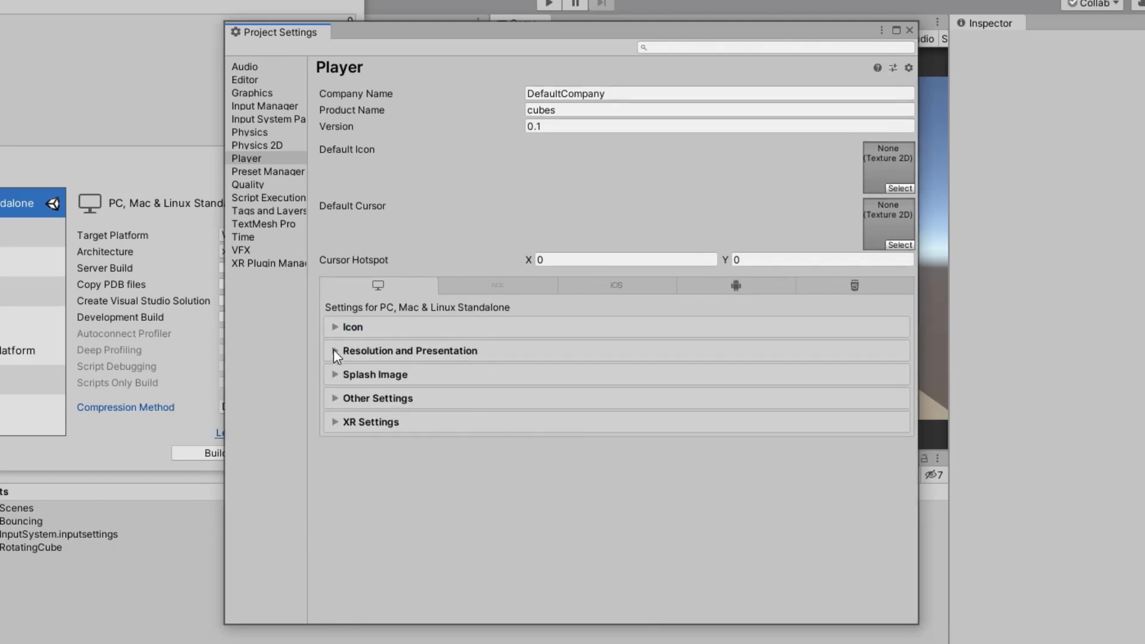
Examine the standalone player's Resolution and Presentation settings, including the available fullscreen modes.
left_click(334, 351)
scroll(401, 383, "down", 3)
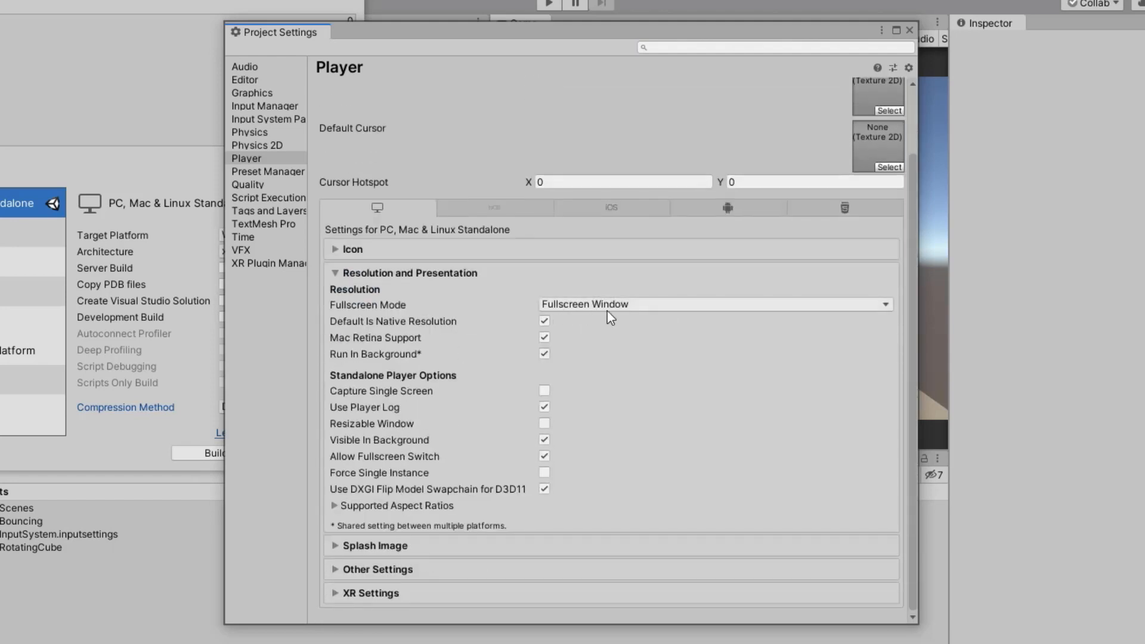
left_click(674, 303)
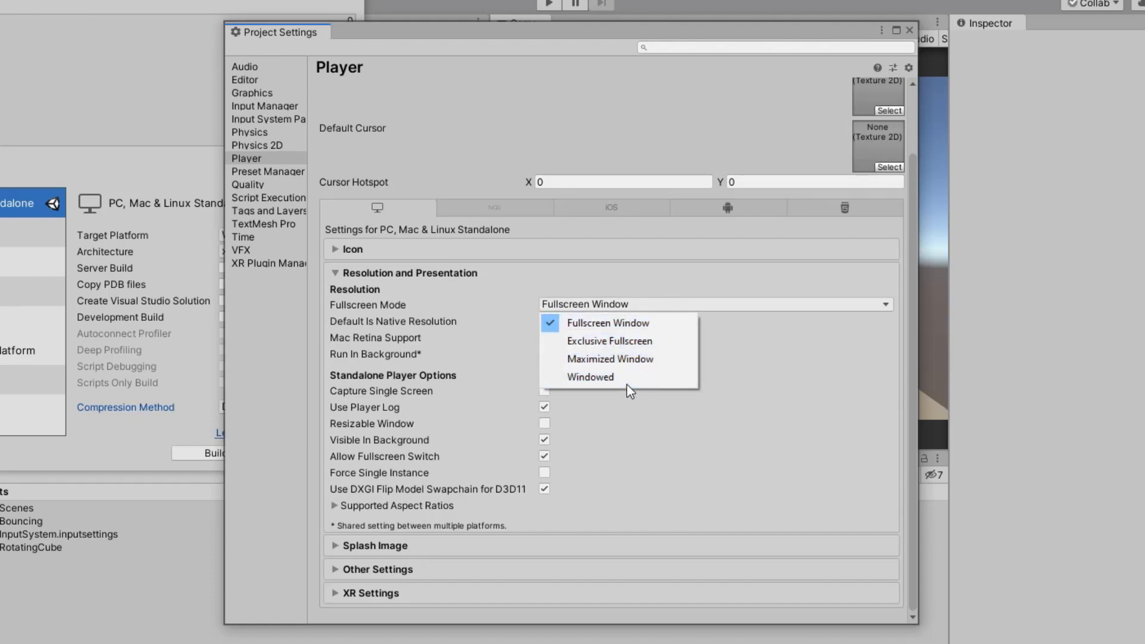
left_click(614, 280)
Examine the Splash Image settings, covering the splash screen style, logos and background options.
left_click(371, 546)
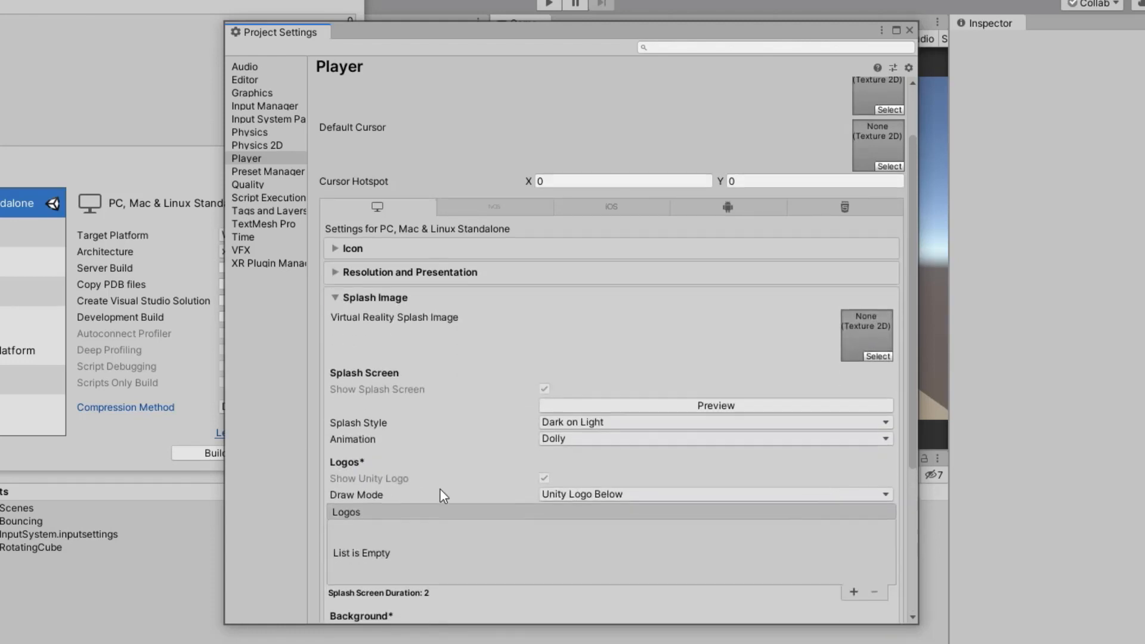
scroll(441, 486, "down", 2)
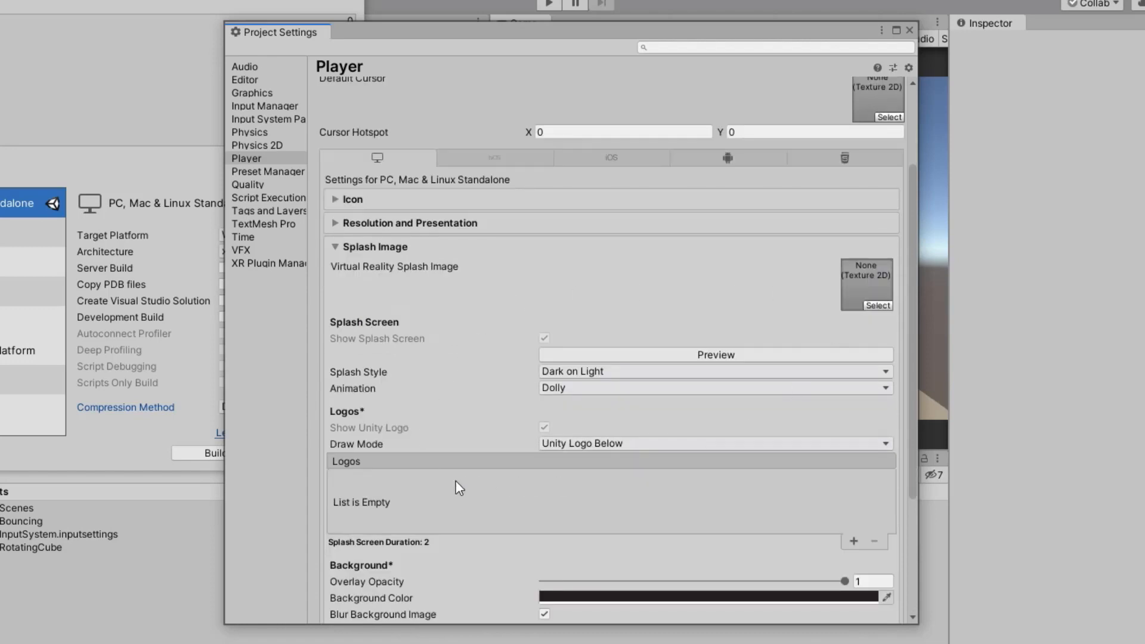
scroll(456, 482, "down", 5)
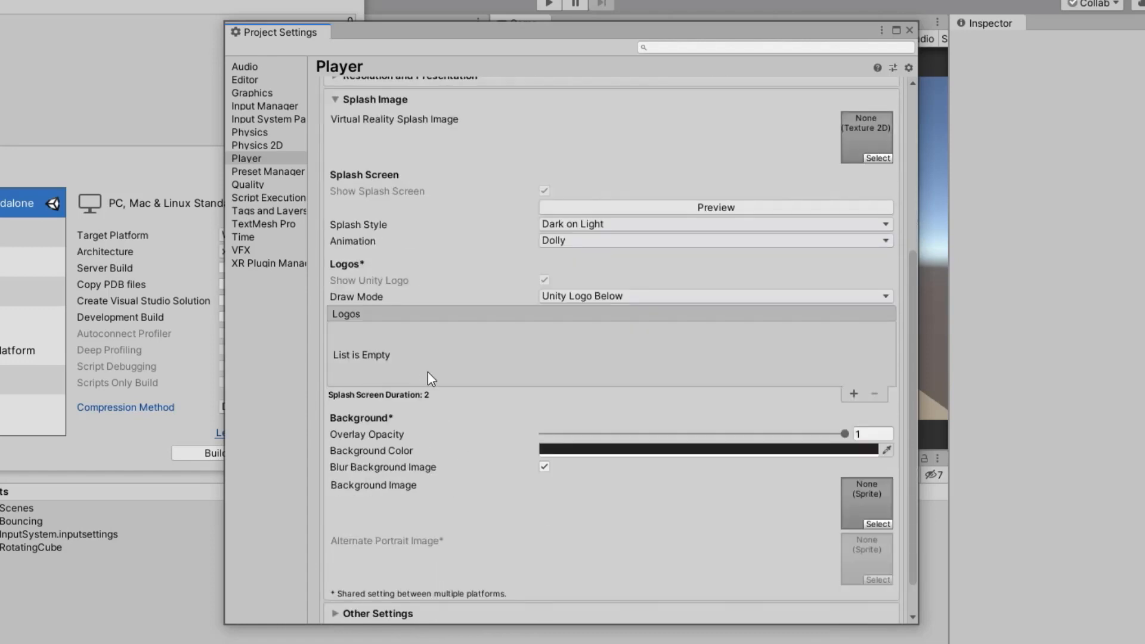
scroll(447, 472, "down", 1)
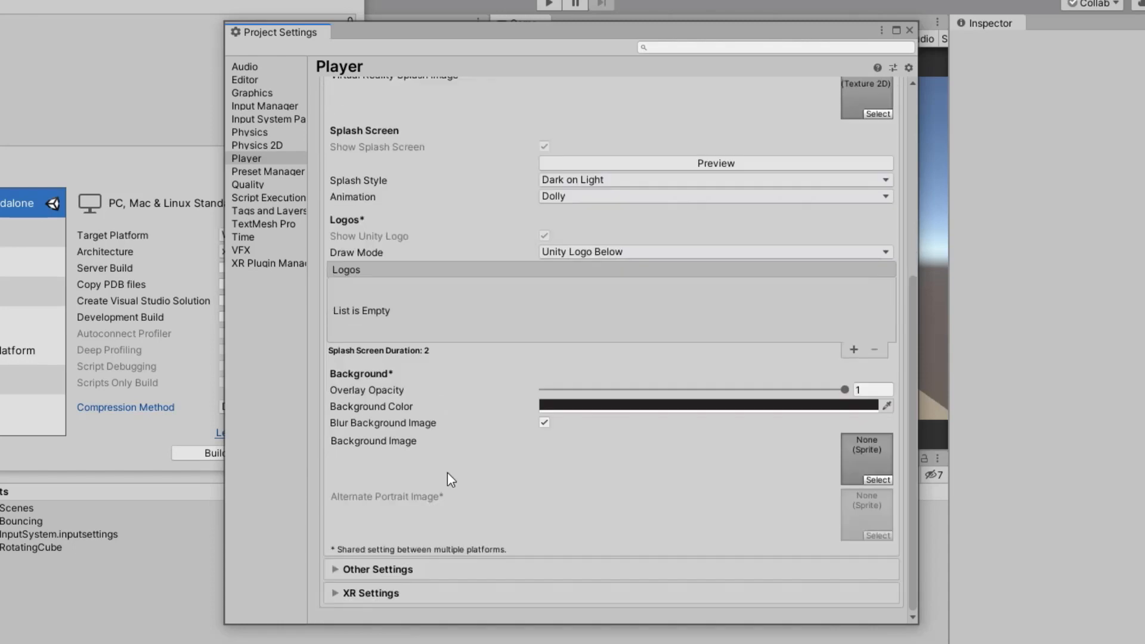
Look through the rendering, Vulkan and Mac App Store options under Other Settings, including the bundle identifier.
left_click(413, 565)
scroll(417, 524, "down", 15)
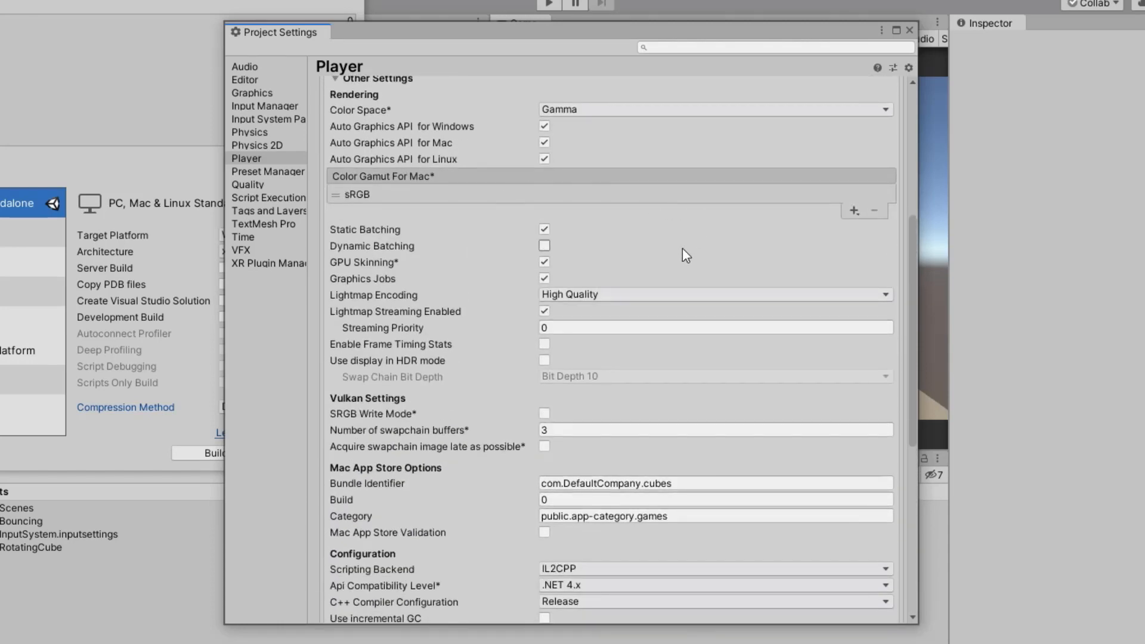
scroll(510, 308, "down", 2)
scroll(510, 322, "down", 2)
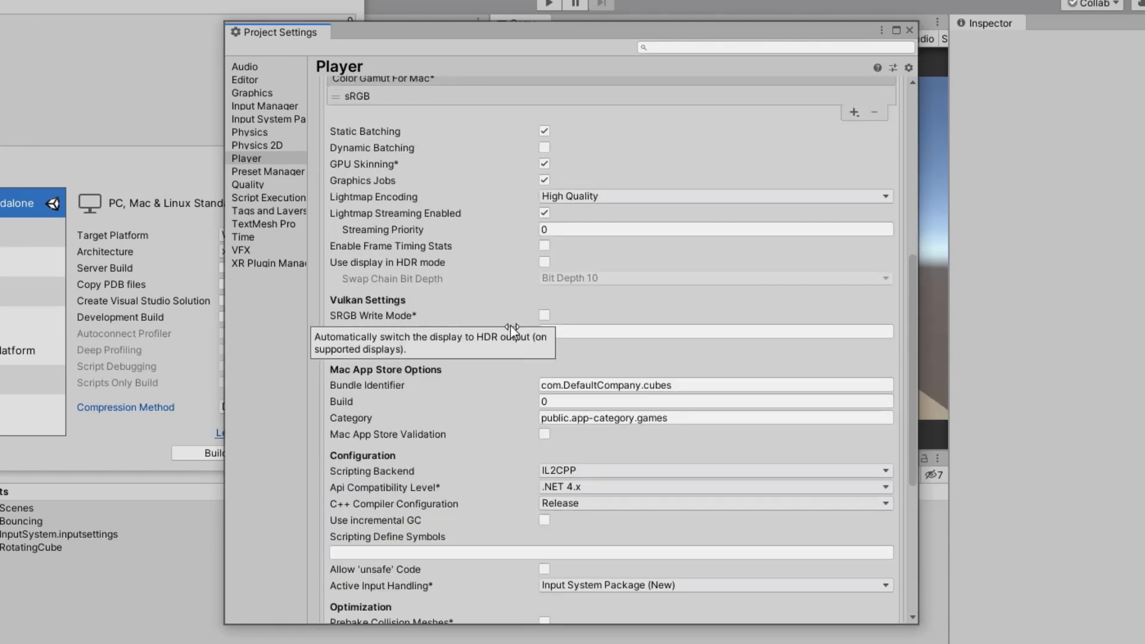
left_click(704, 385)
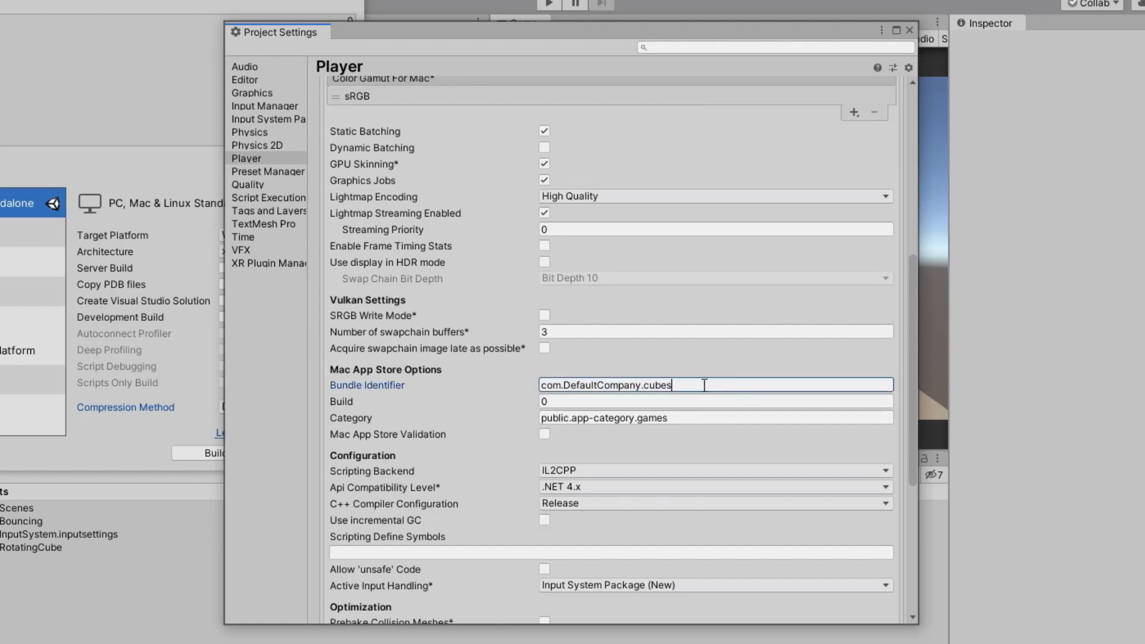
scroll(703, 389, "down", 6)
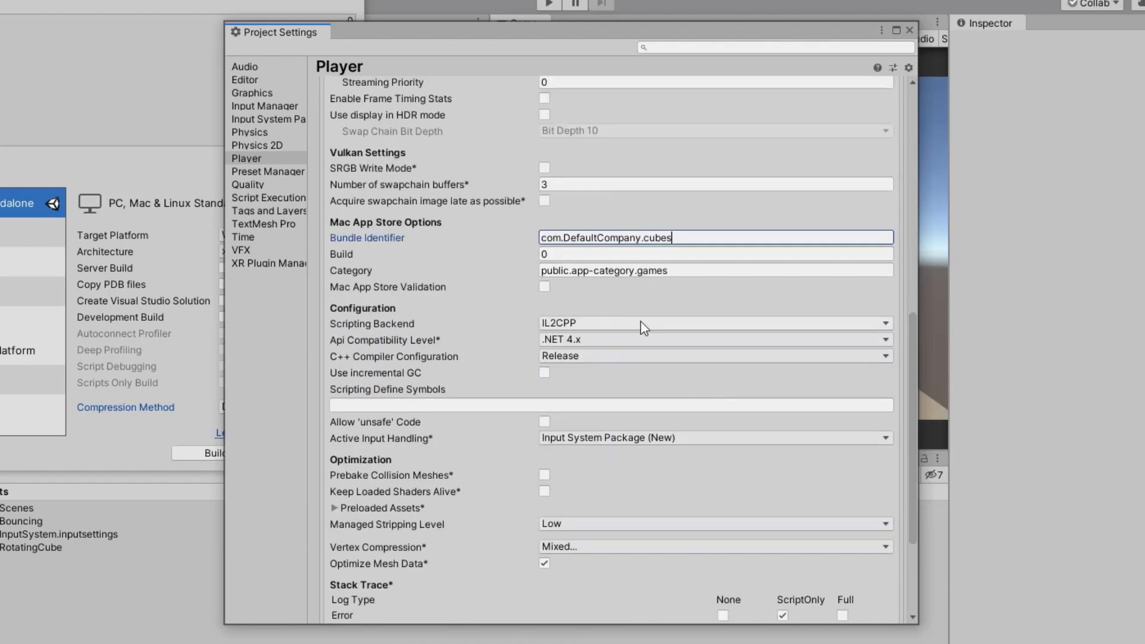
Review the scripting backend and API compatibility level choices, along with the remaining configuration, optimization and stack trace settings.
left_click(653, 322)
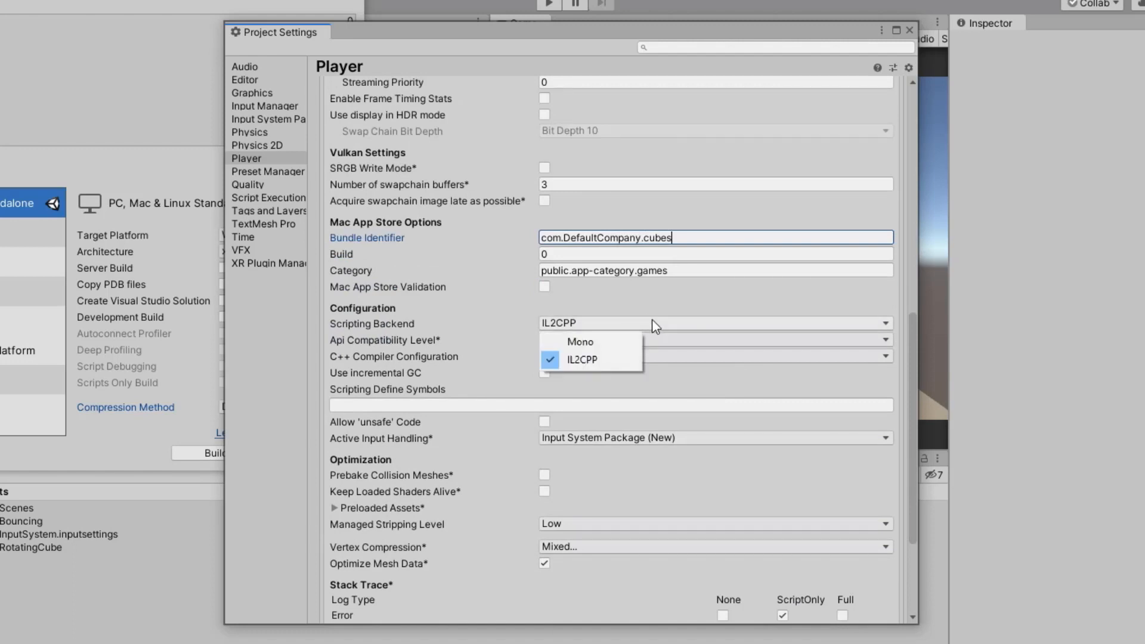
left_click(653, 321)
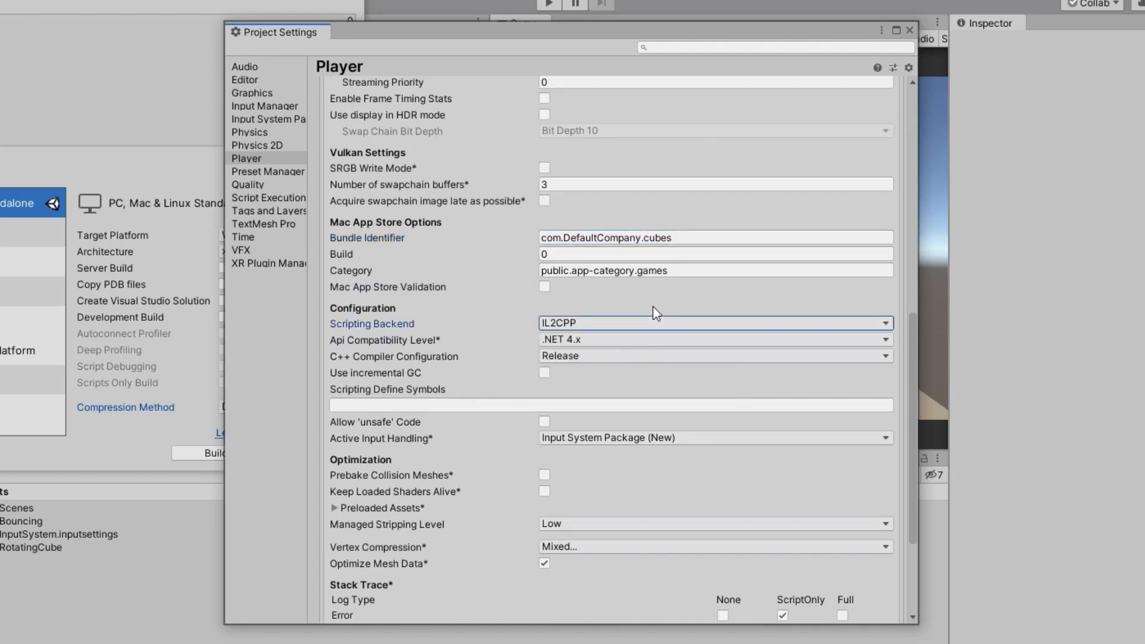
left_click(654, 342)
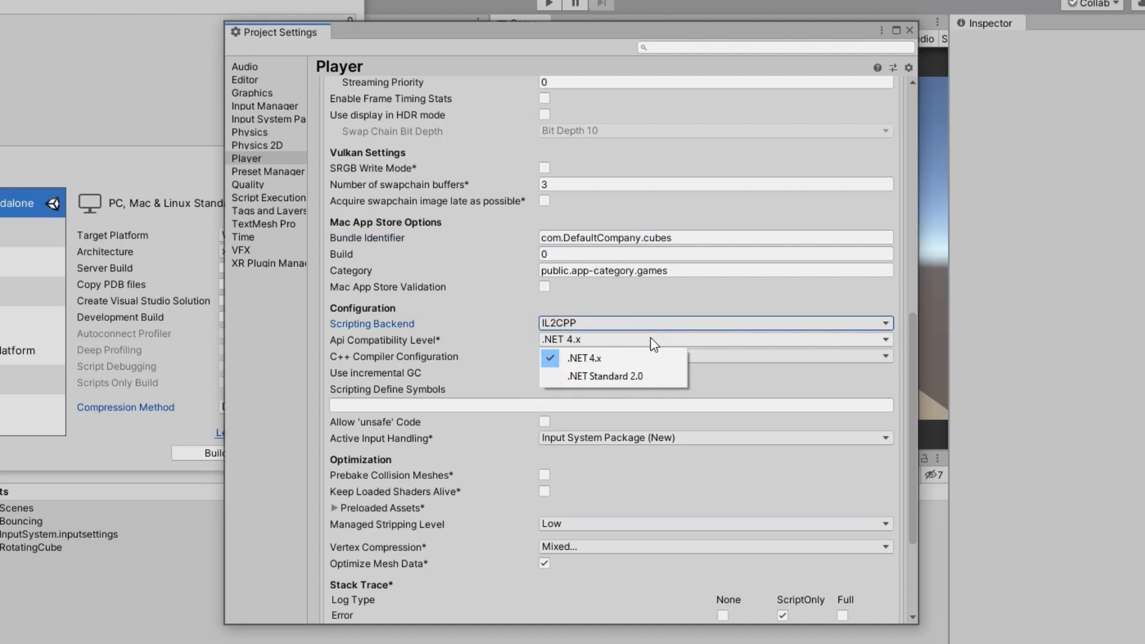
left_click(650, 299)
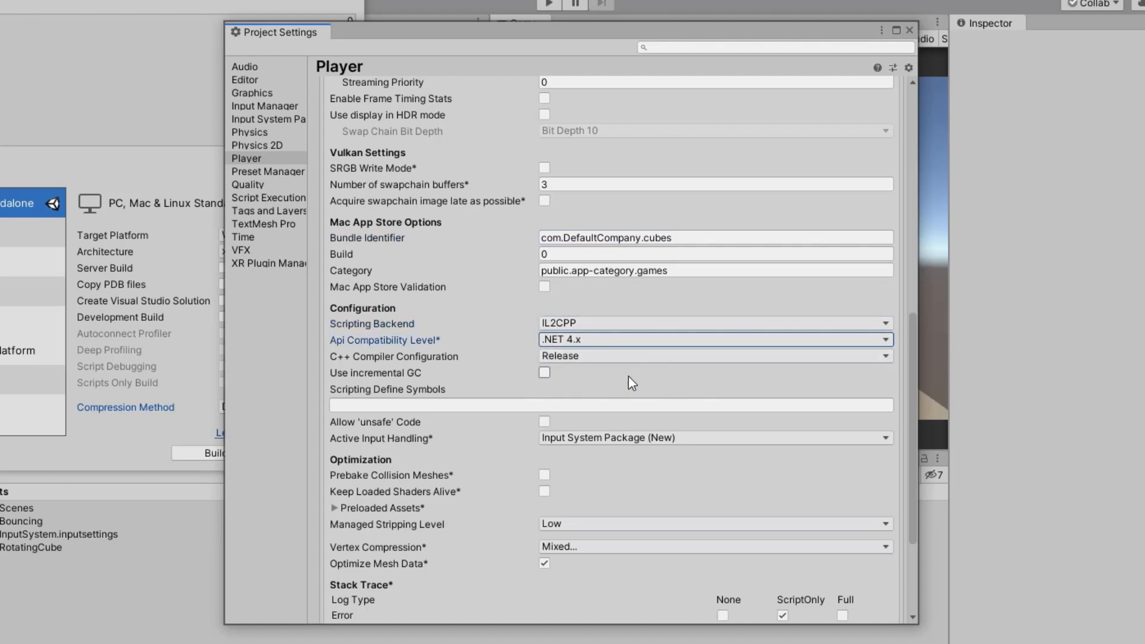
scroll(629, 377, "down", 3)
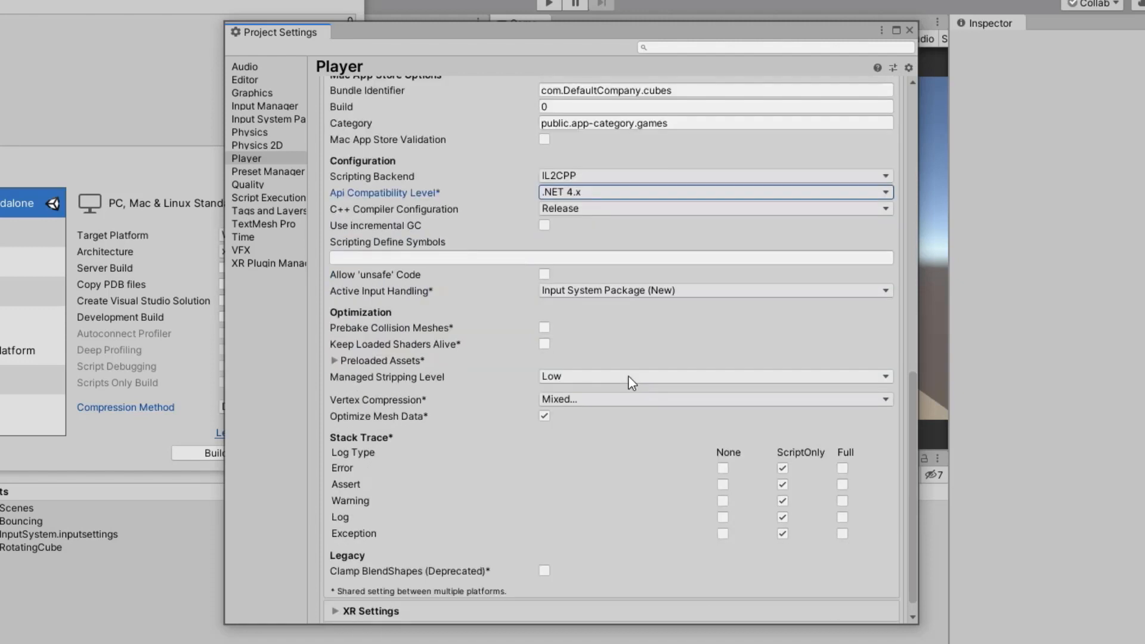
Check the Active Input Handling choices and the remaining Other Settings, and expand the standalone player's XR Settings.
left_click(647, 291)
left_click(646, 291)
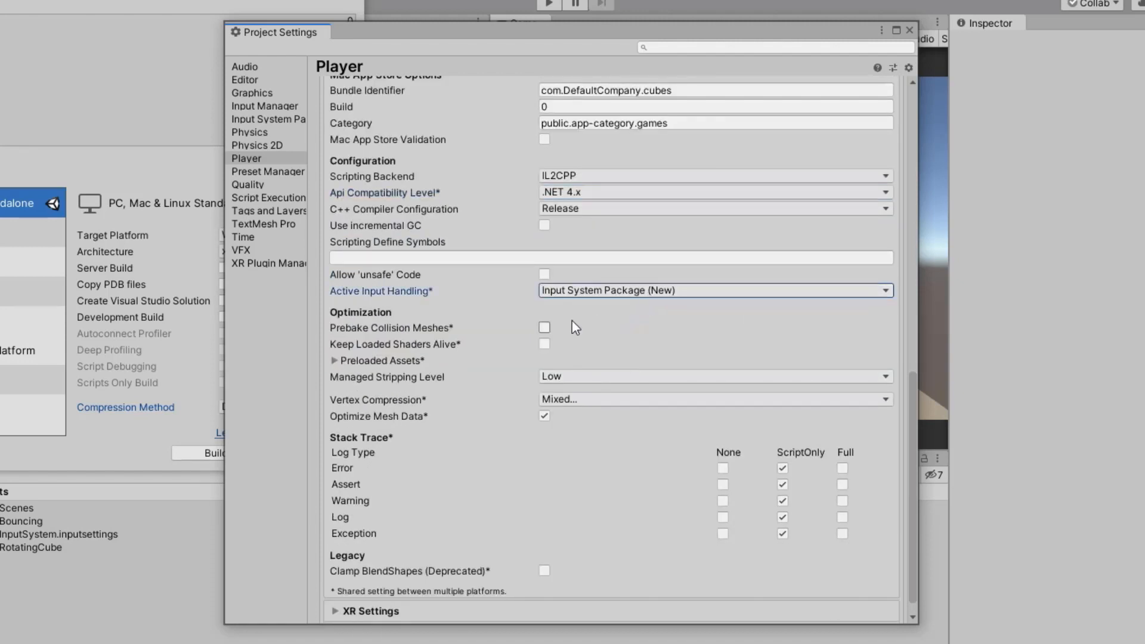
scroll(572, 325, "down", 1)
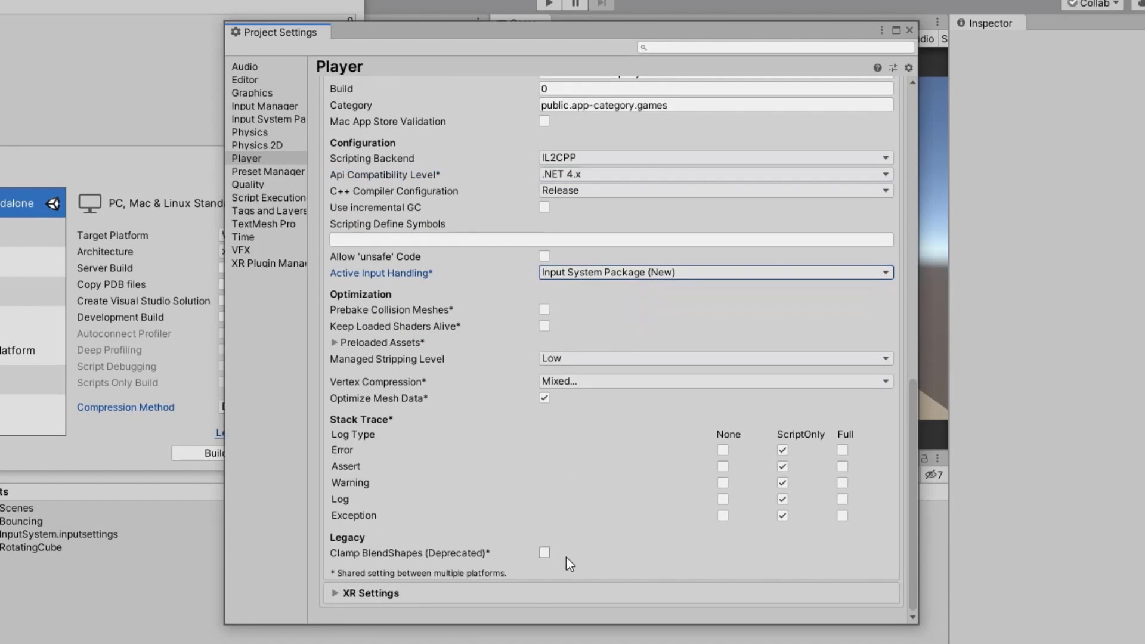
left_click(511, 595)
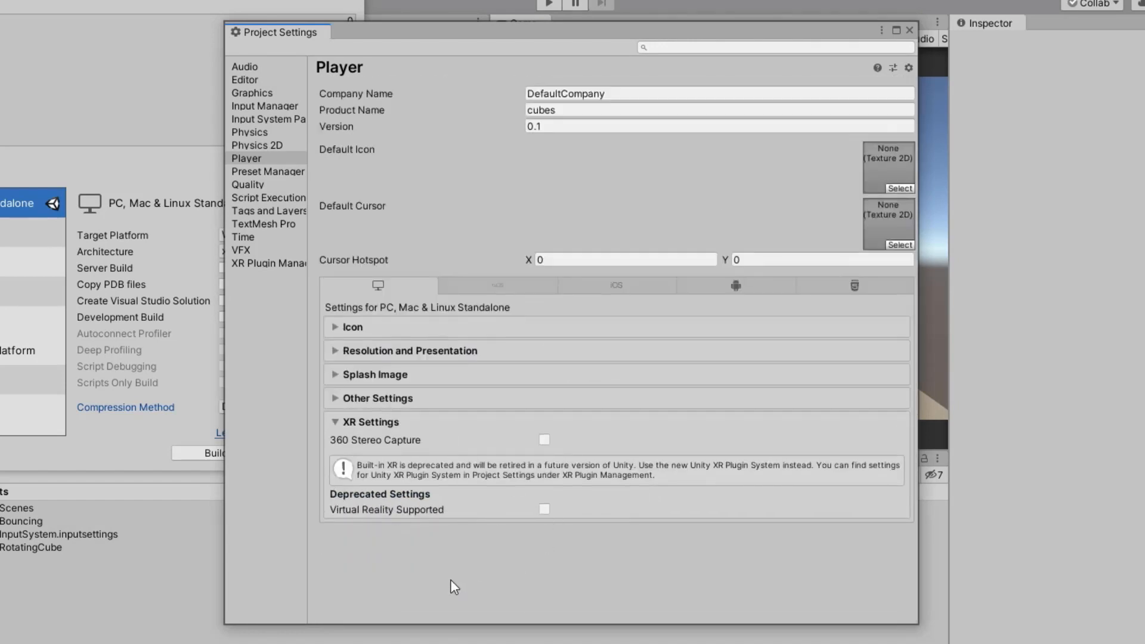
Look through the player settings for tvOS, iOS, Android and WebGL, return to the standalone ones, and close Project Settings.
left_click(511, 285)
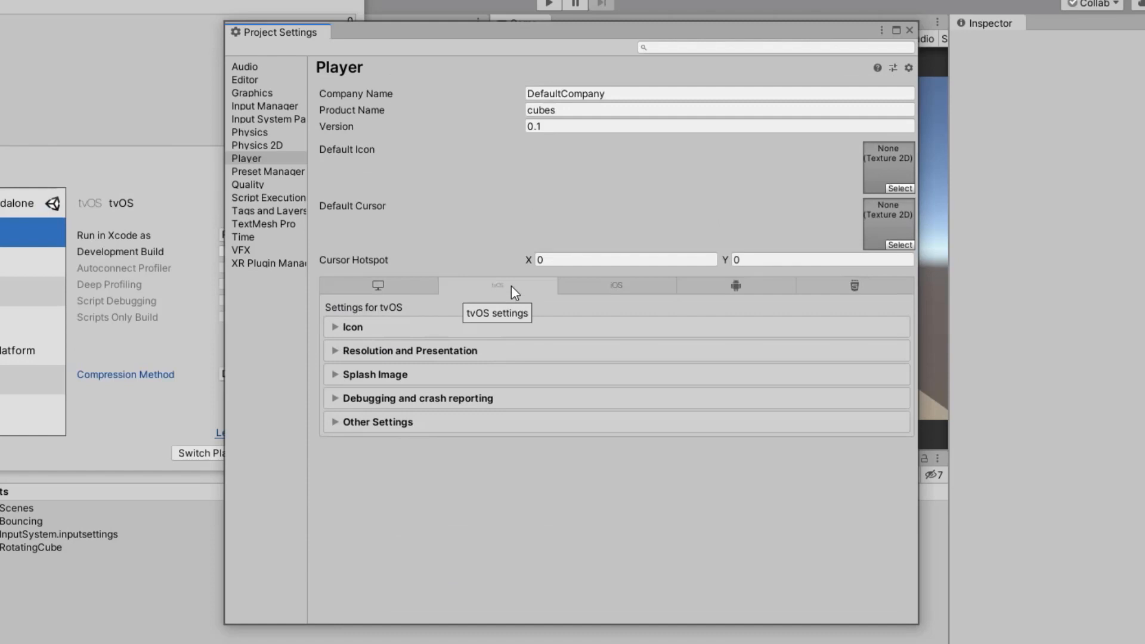
left_click(610, 284)
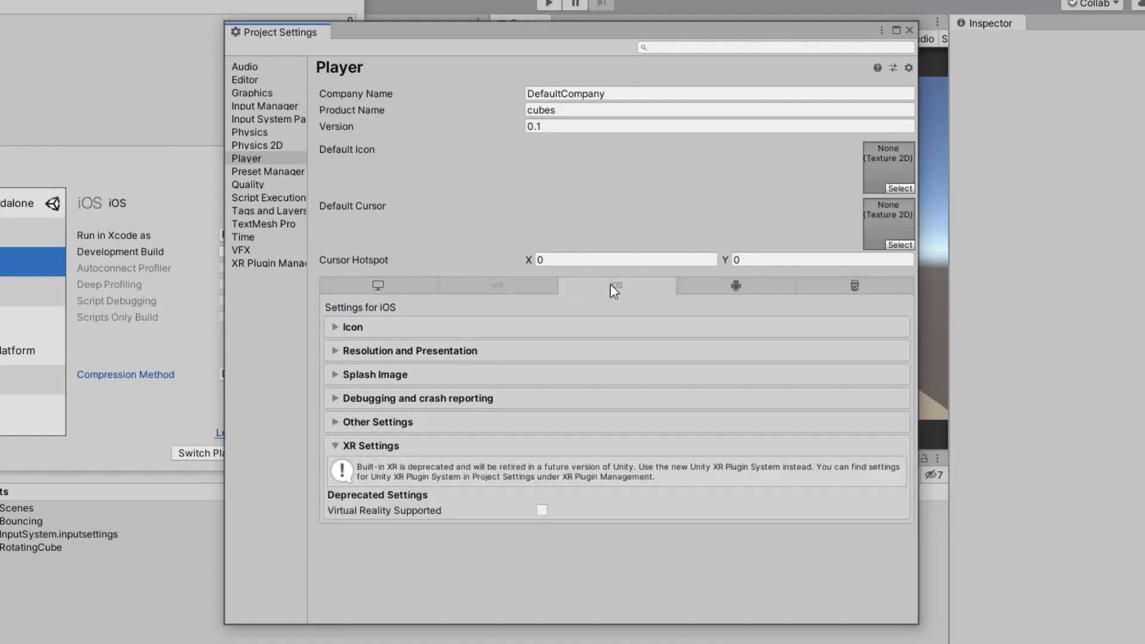
left_click(732, 286)
left_click(849, 286)
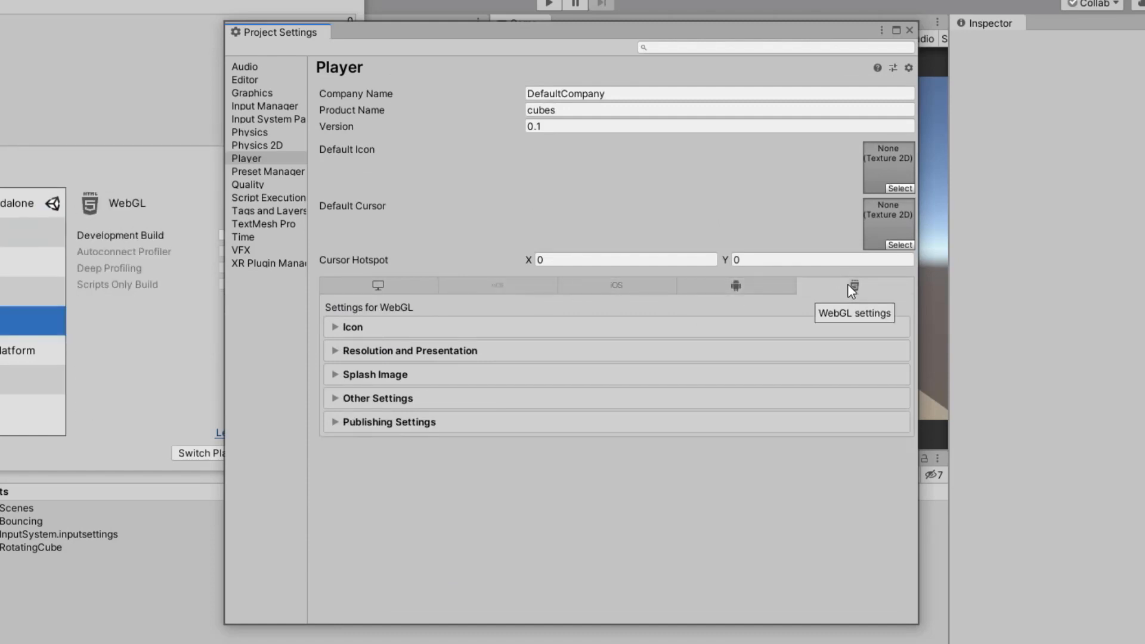
left_click(400, 286)
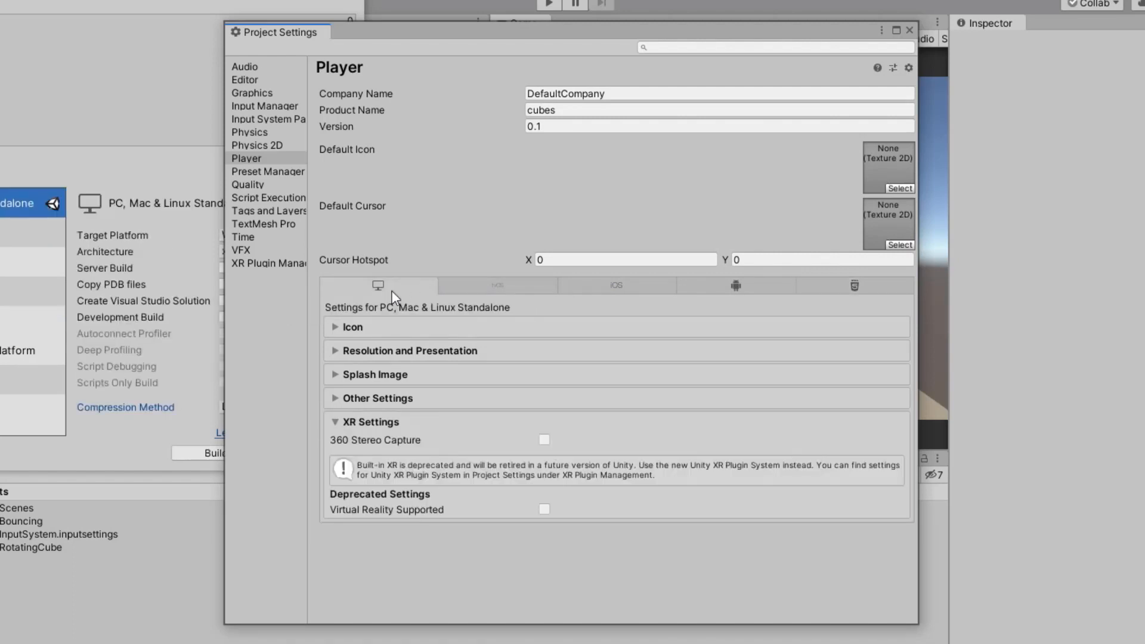
left_click(909, 29)
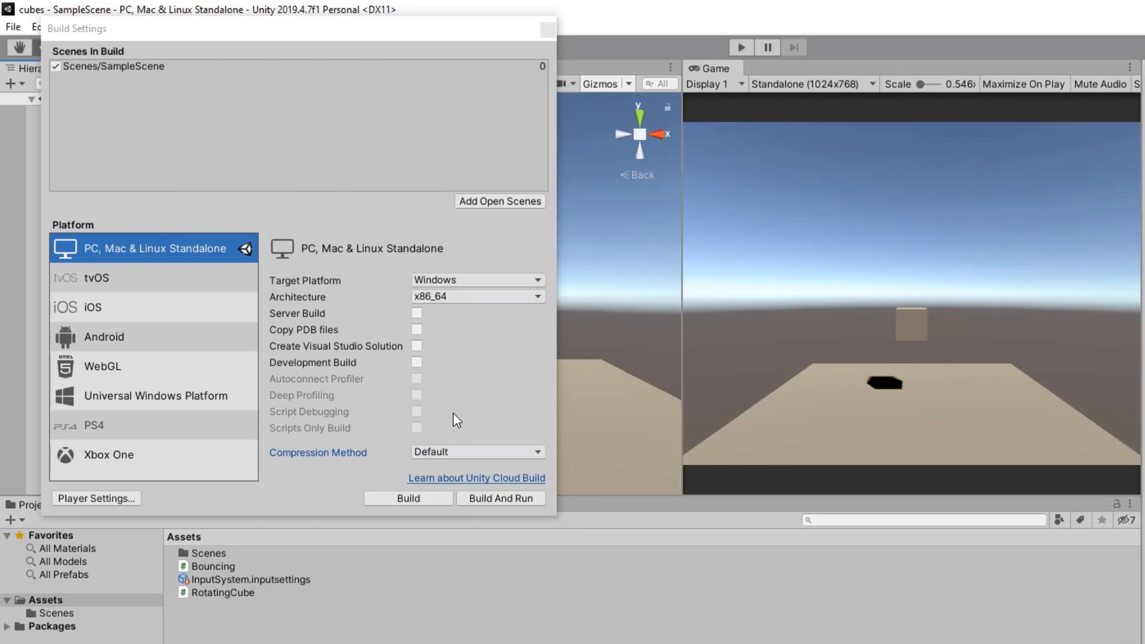
Build the Windows standalone player into a new folder named Builds inside the cubes project folder.
left_click(395, 500)
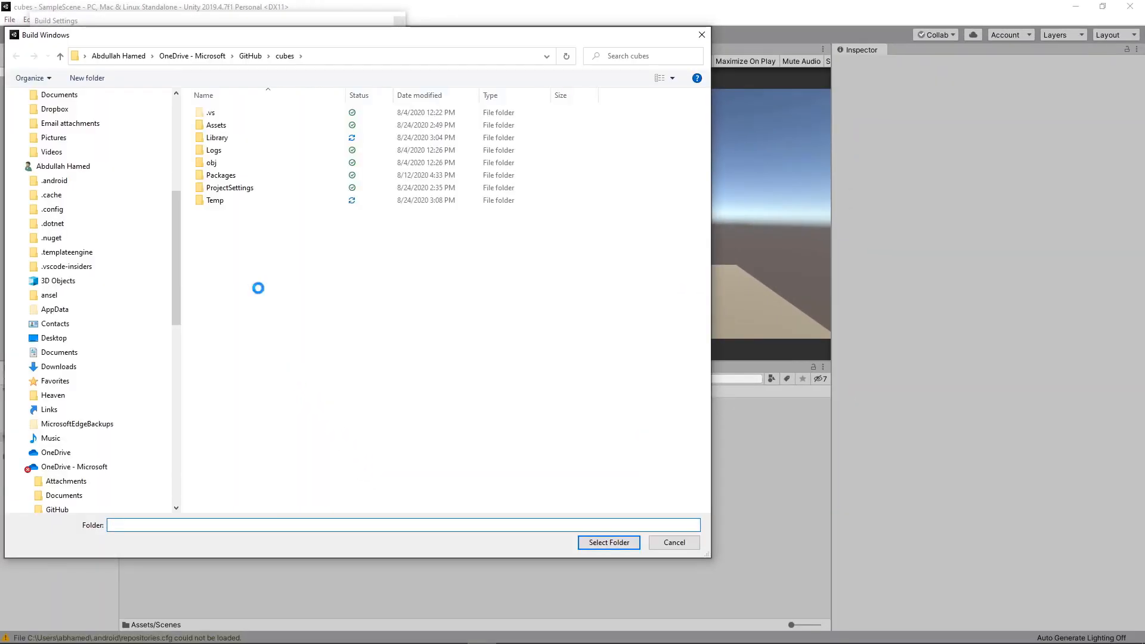
right_click(262, 291)
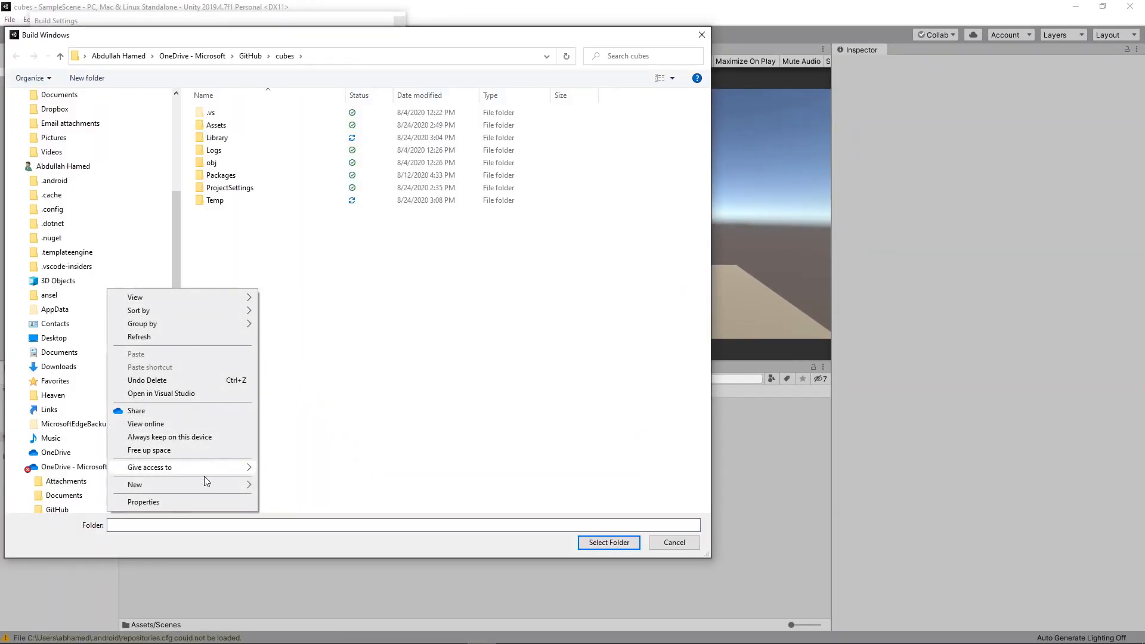
mouse_move(206, 485)
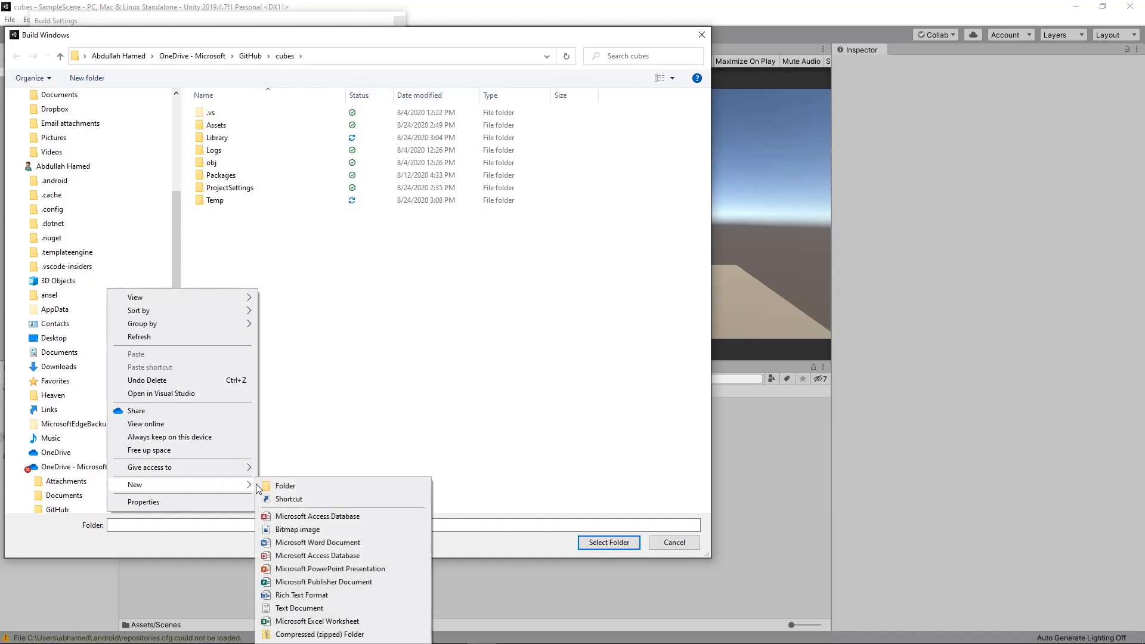
left_click(276, 488)
type("Bu")
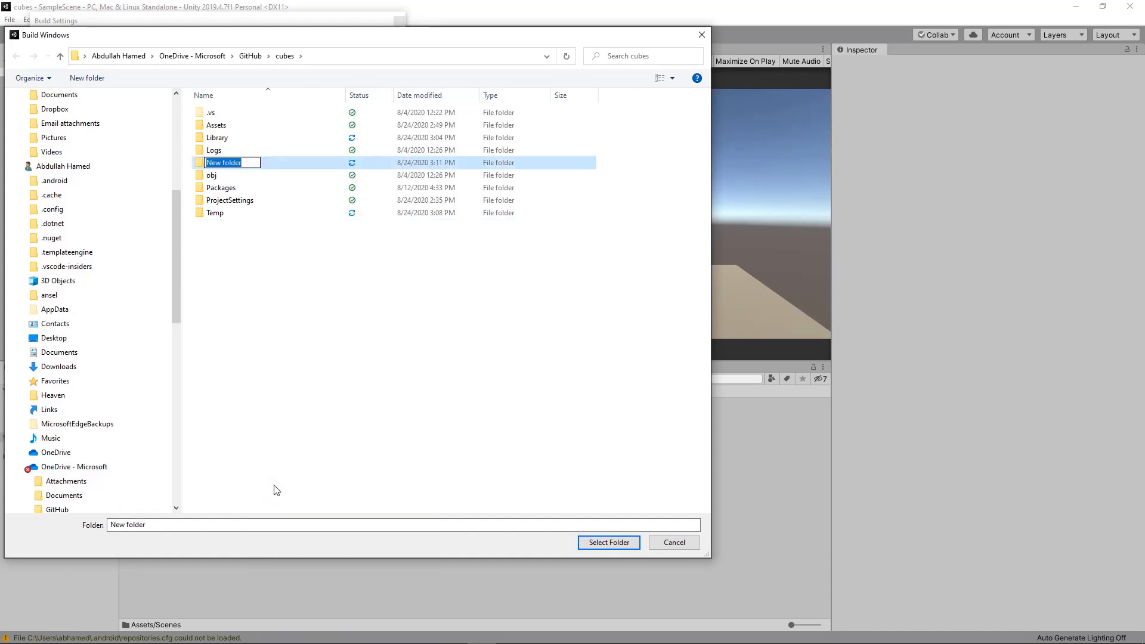
type("ilds")
left_click(276, 490)
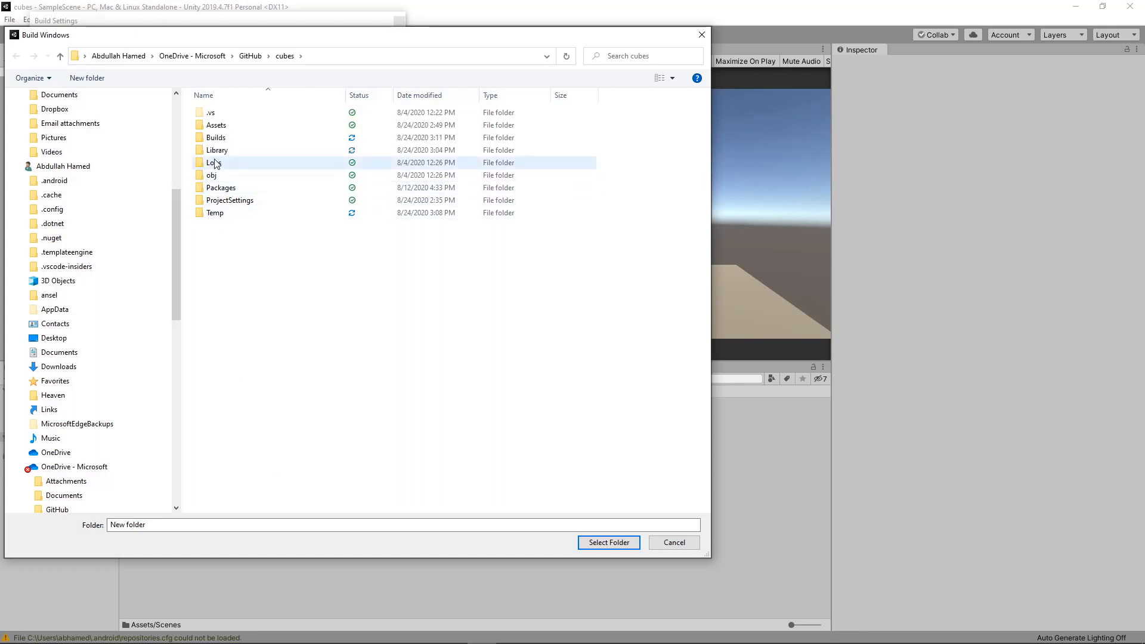
left_click(222, 140)
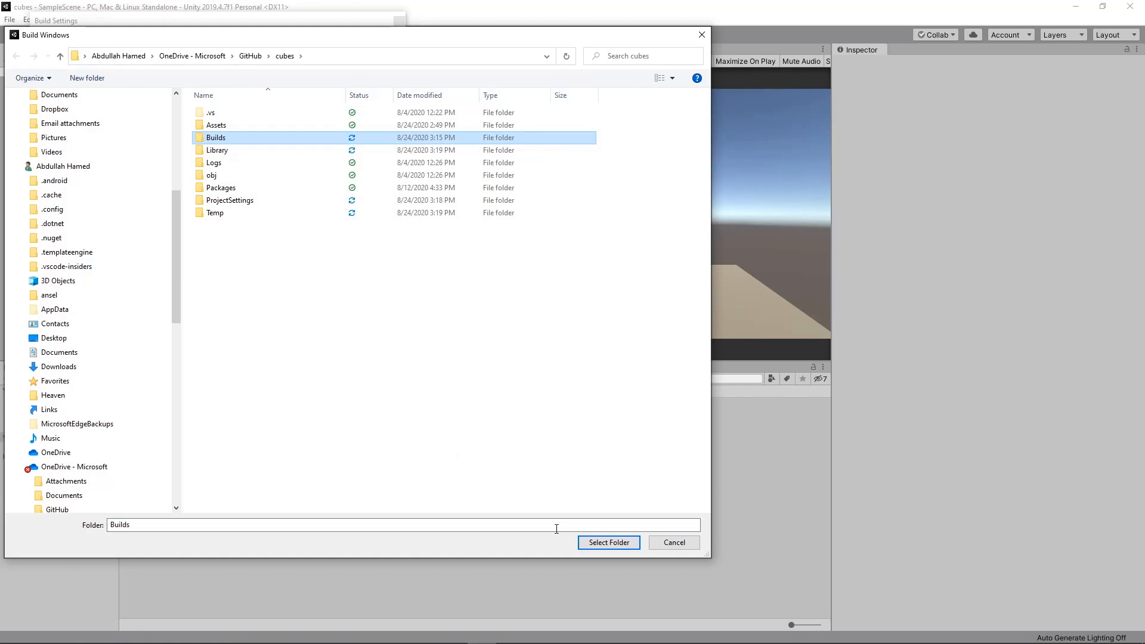
left_click(616, 550)
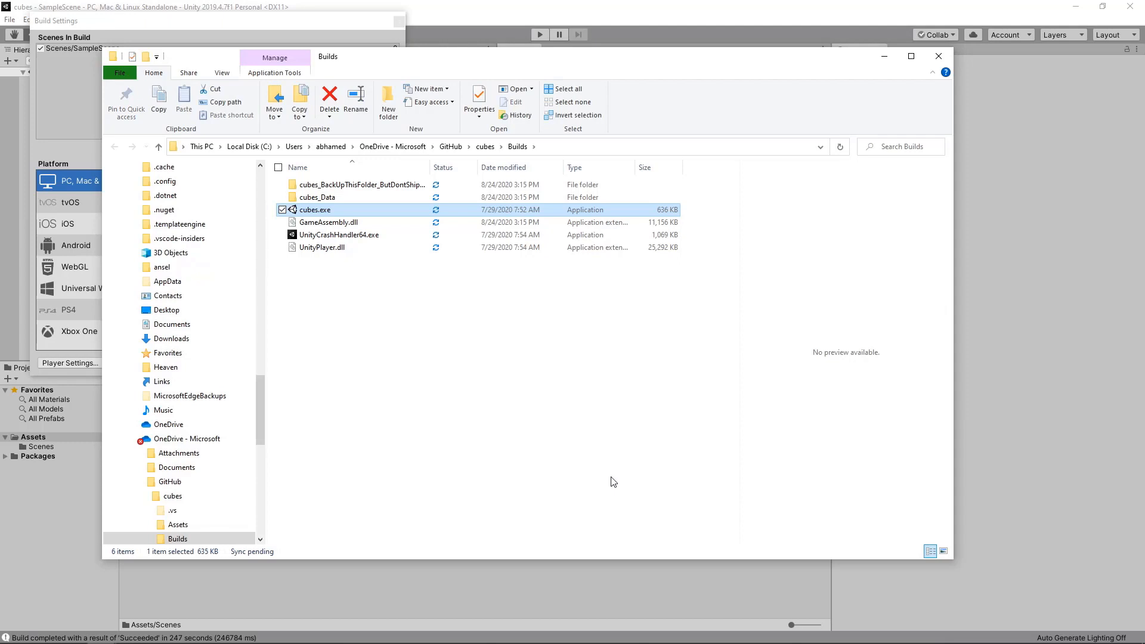
Run the built cubes.exe to test it, switch it from fullscreen to windowed mode, and close it.
left_click(326, 215)
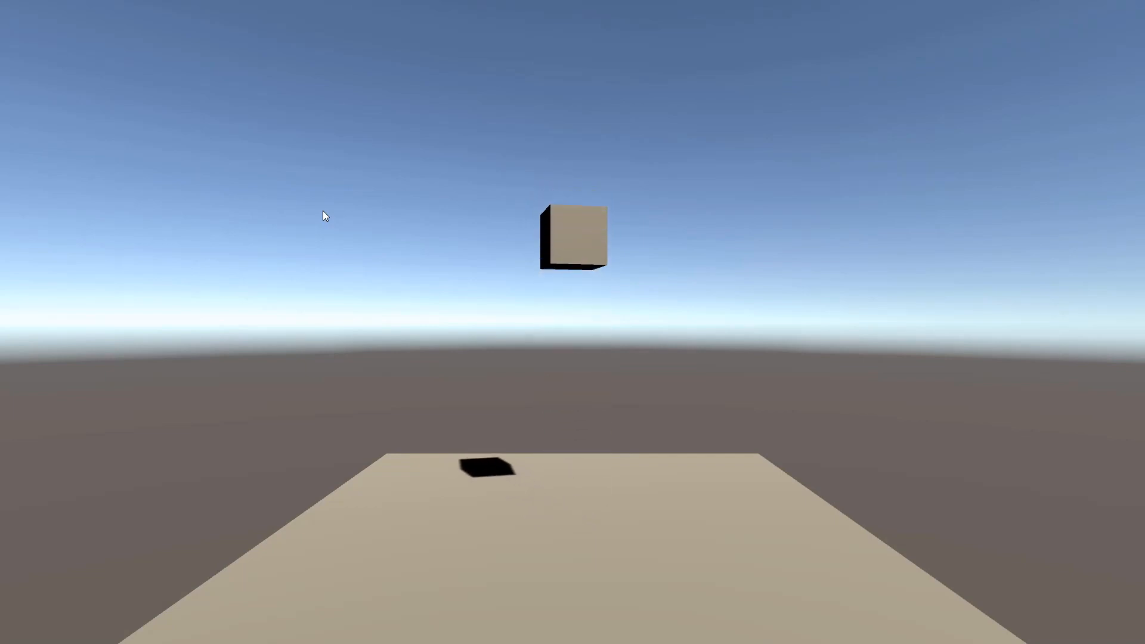
key("alt+Return")
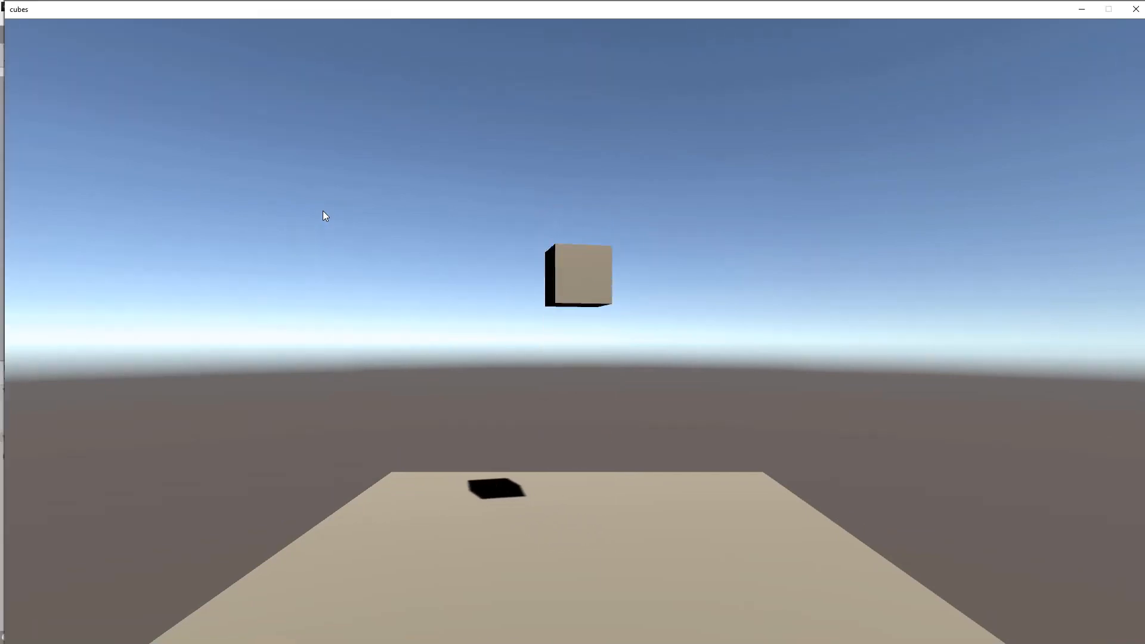
left_click(1136, 11)
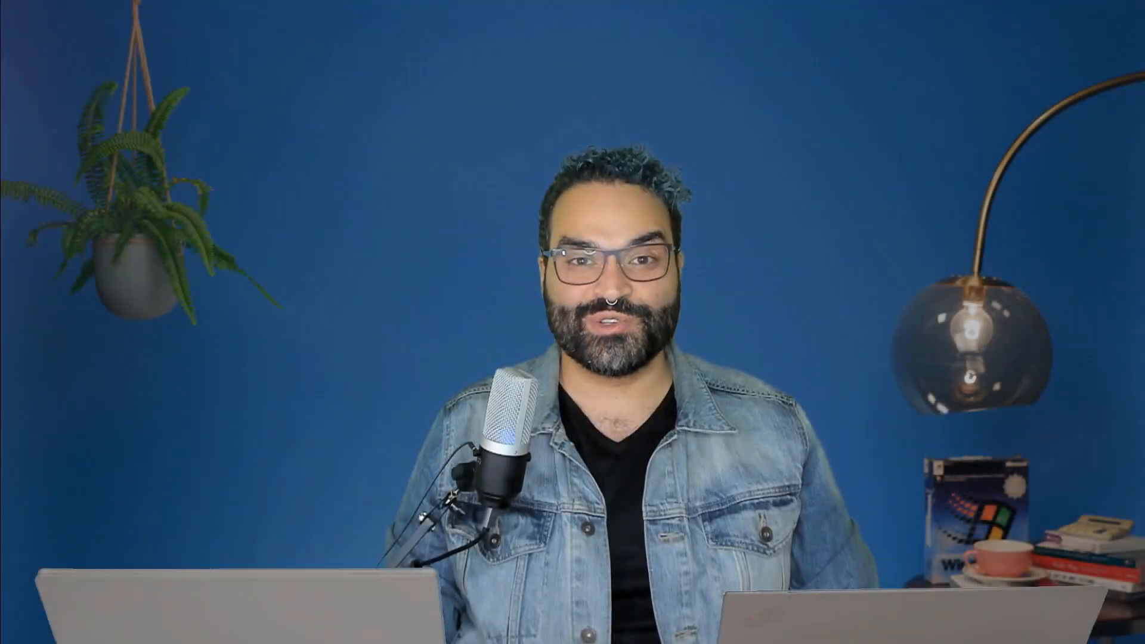